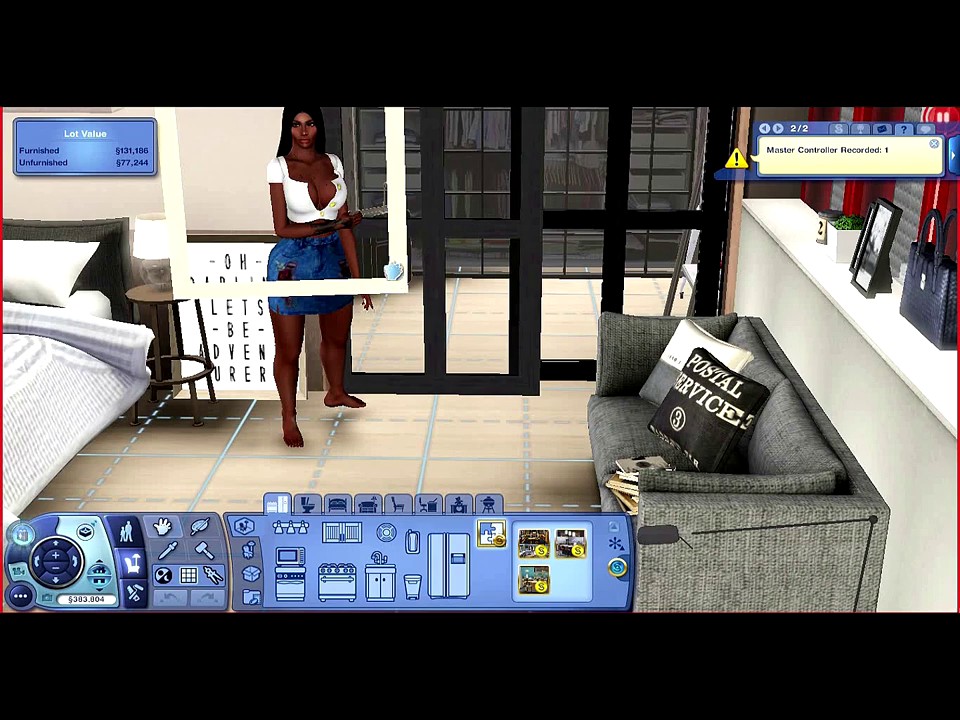
Select and deselect the wall light, then return the game from Buy Mode to Live Mode.
left_click(393, 270)
key("Escape")
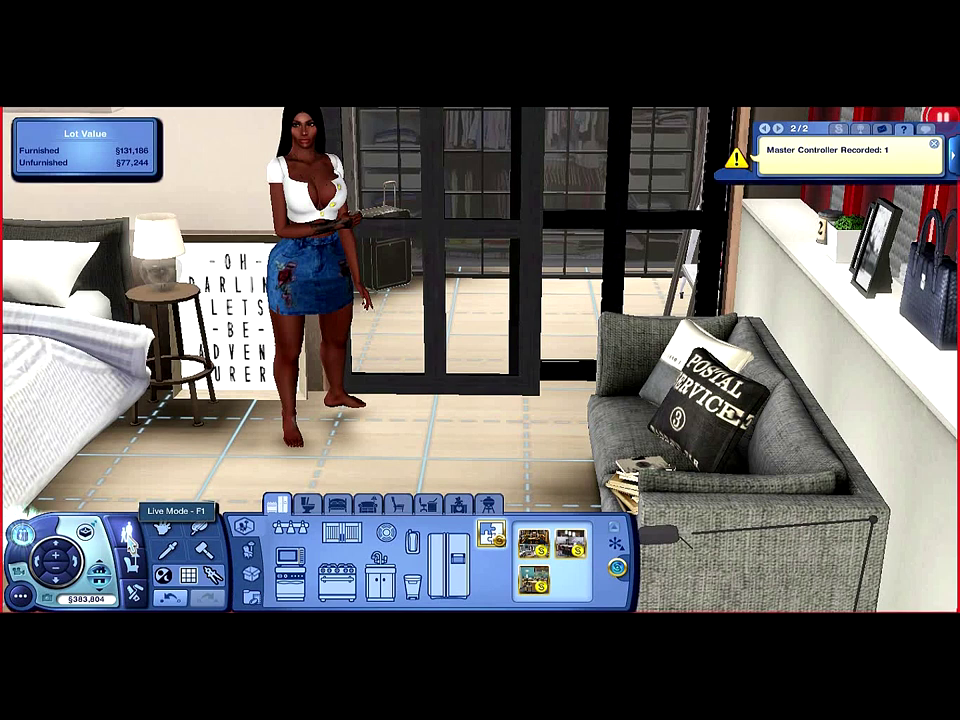
left_click(130, 540)
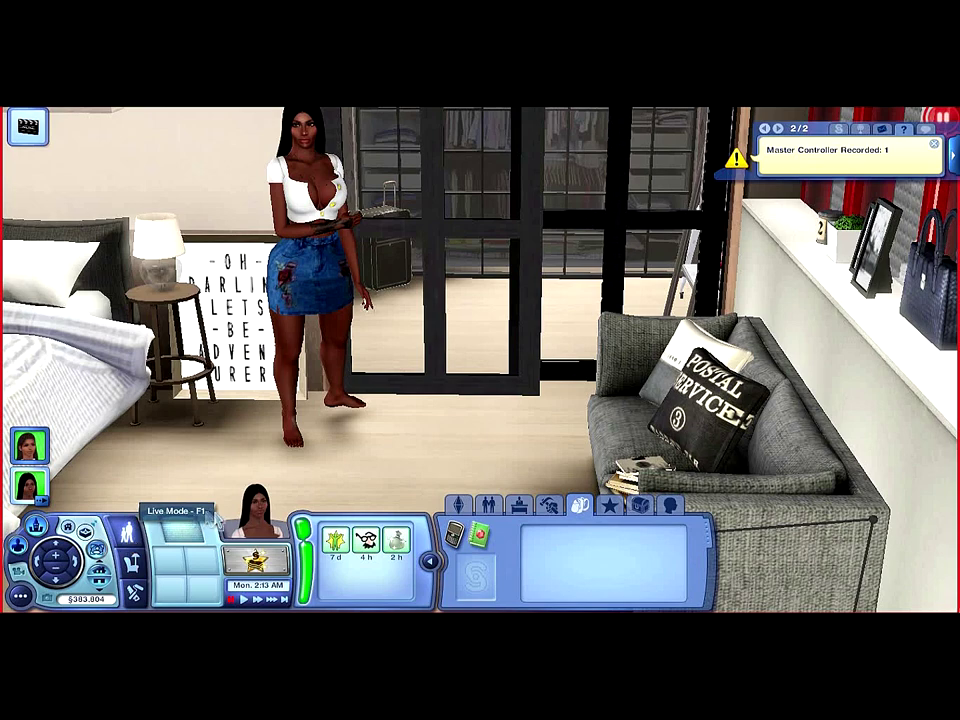
Centre the camera on the sim via its portrait, hide the game UI and zoom in.
left_click(264, 525)
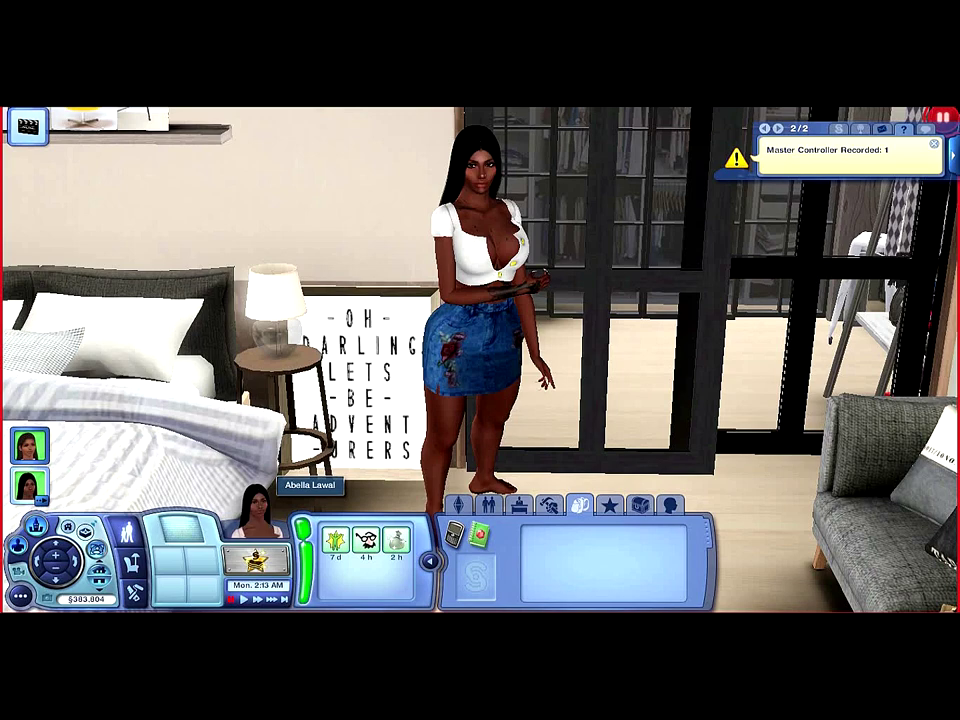
key("Tab")
scroll(480, 360, "up", 5)
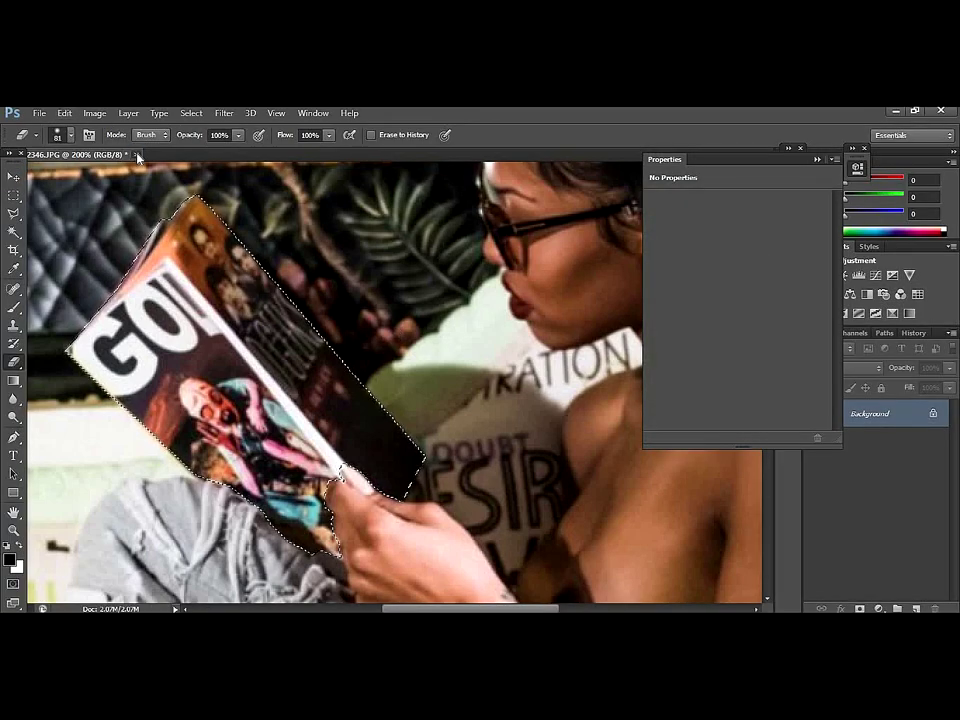
Discard the magazine photo unsaved and open Screenshot-44.jpg from Quick access > Screenshots.
left_click(138, 157)
left_click(491, 311)
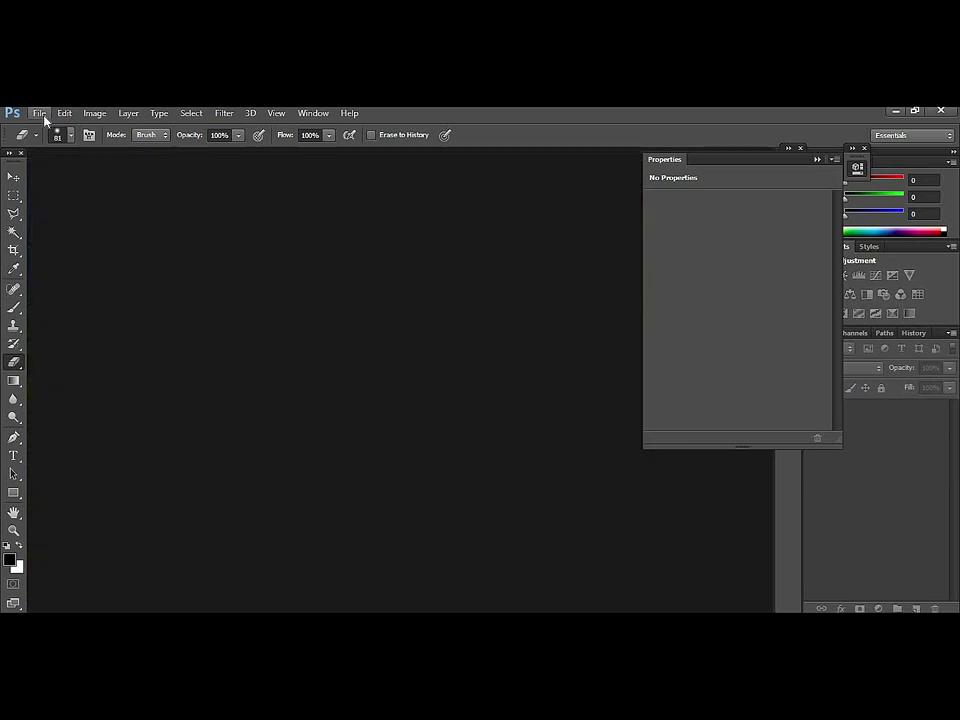
left_click(44, 115)
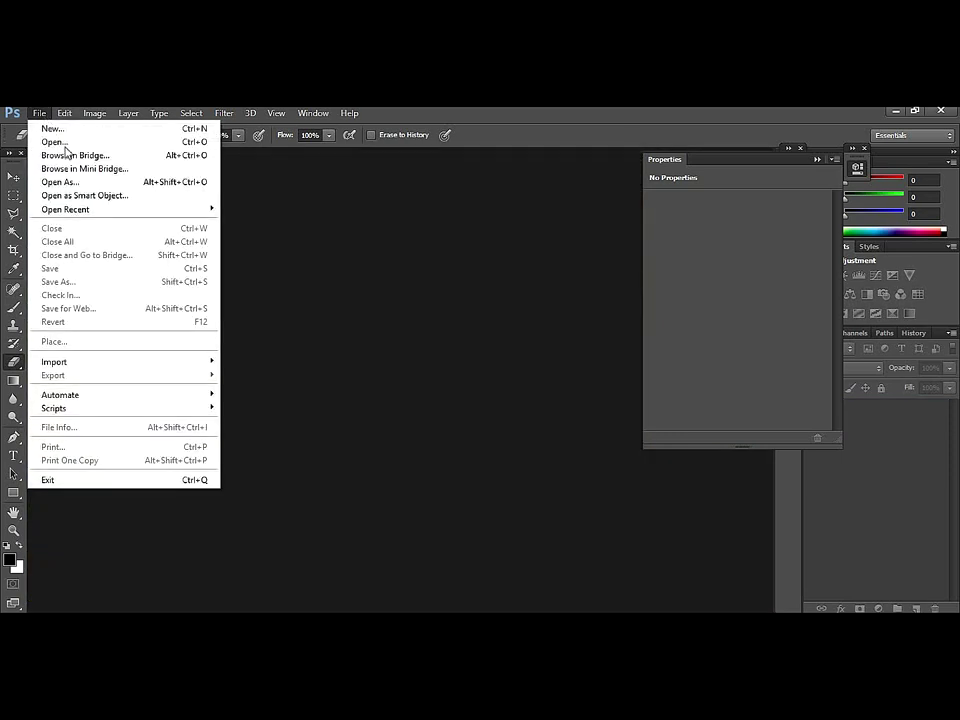
left_click(64, 141)
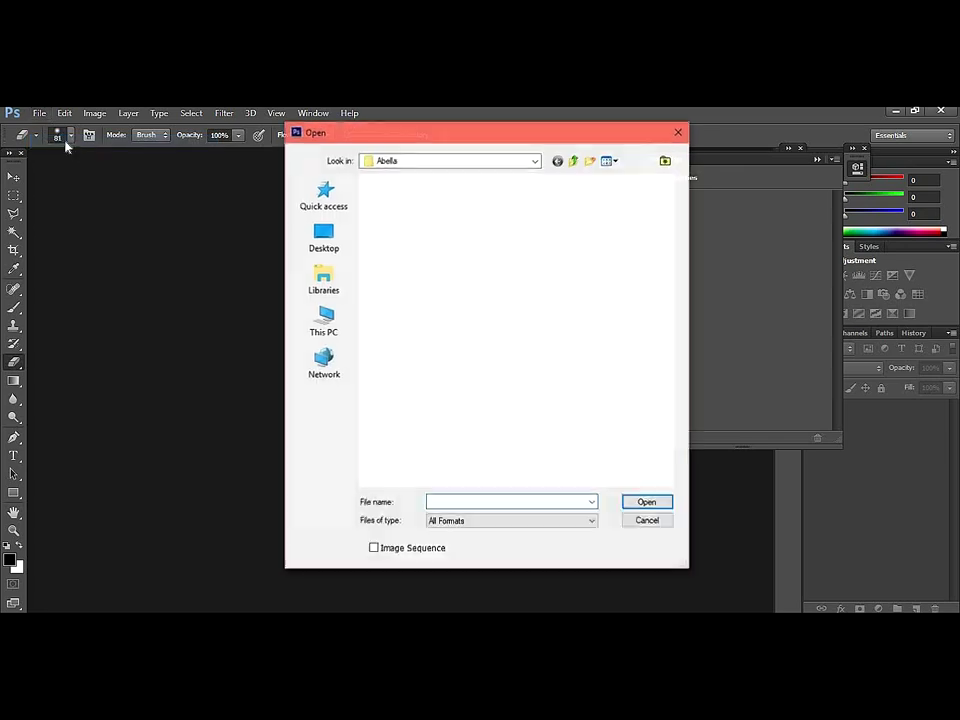
left_click(328, 205)
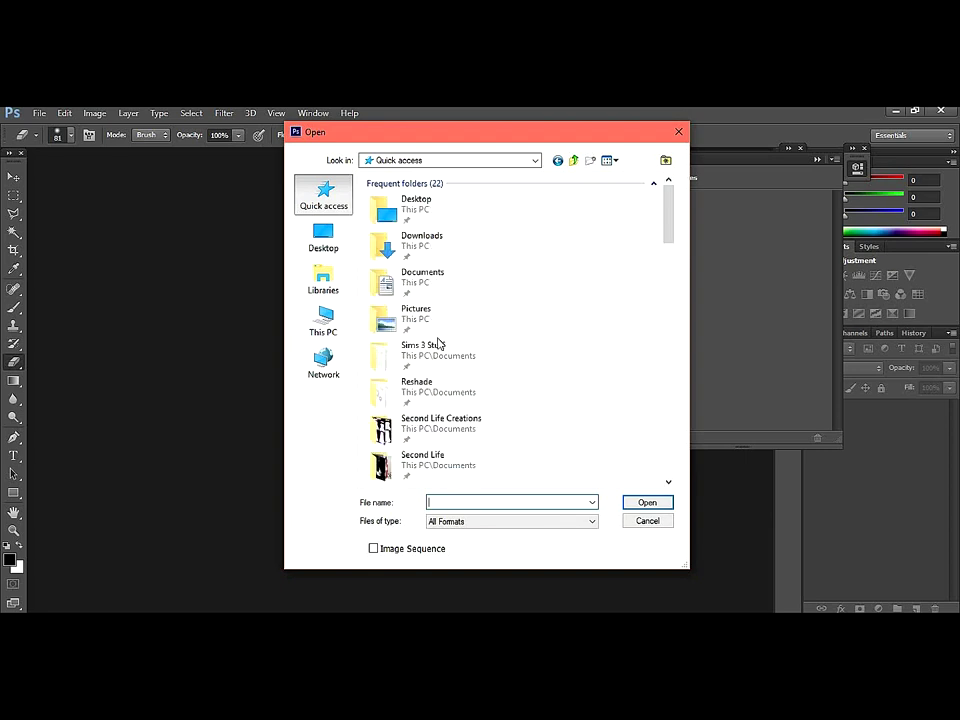
scroll(443, 342, "down", 5)
scroll(440, 345, "up", 3)
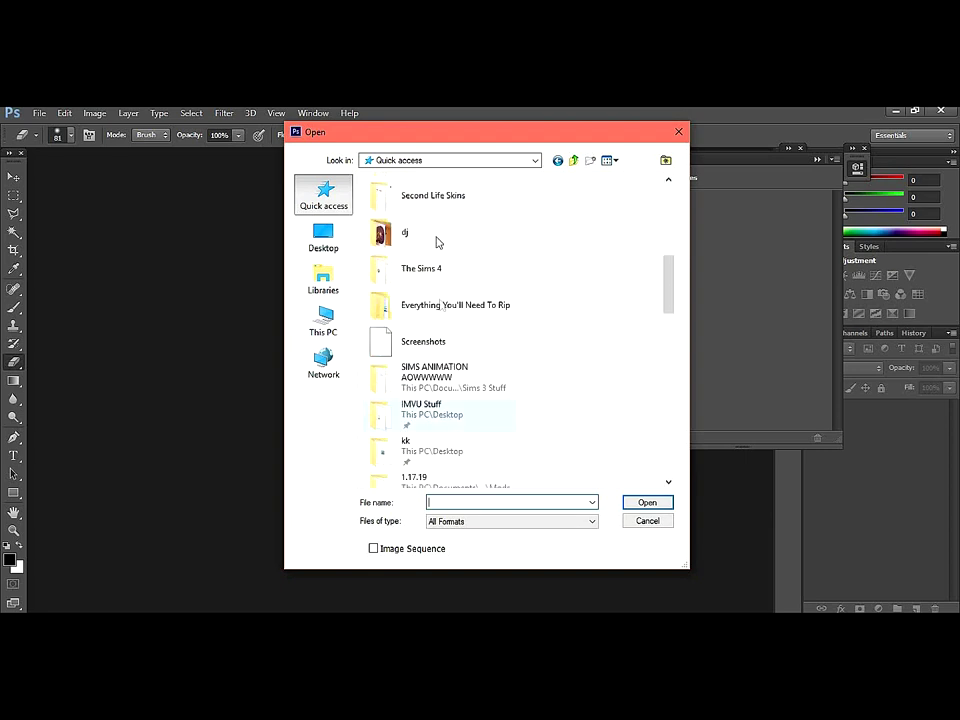
double_click(438, 347)
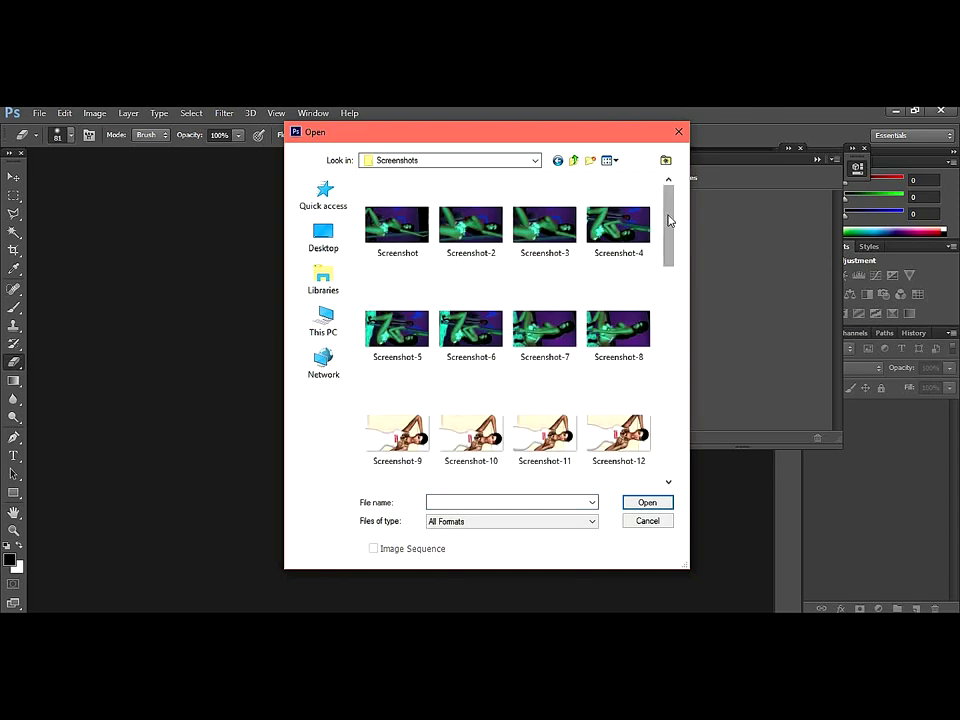
left_click_drag(669, 246, 657, 438)
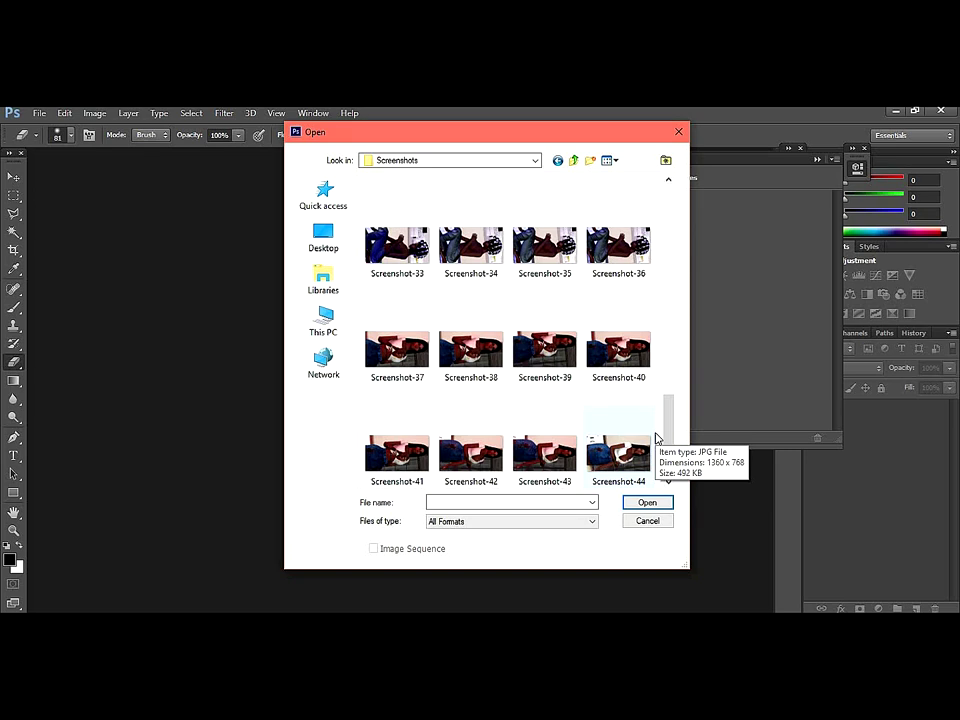
double_click(624, 436)
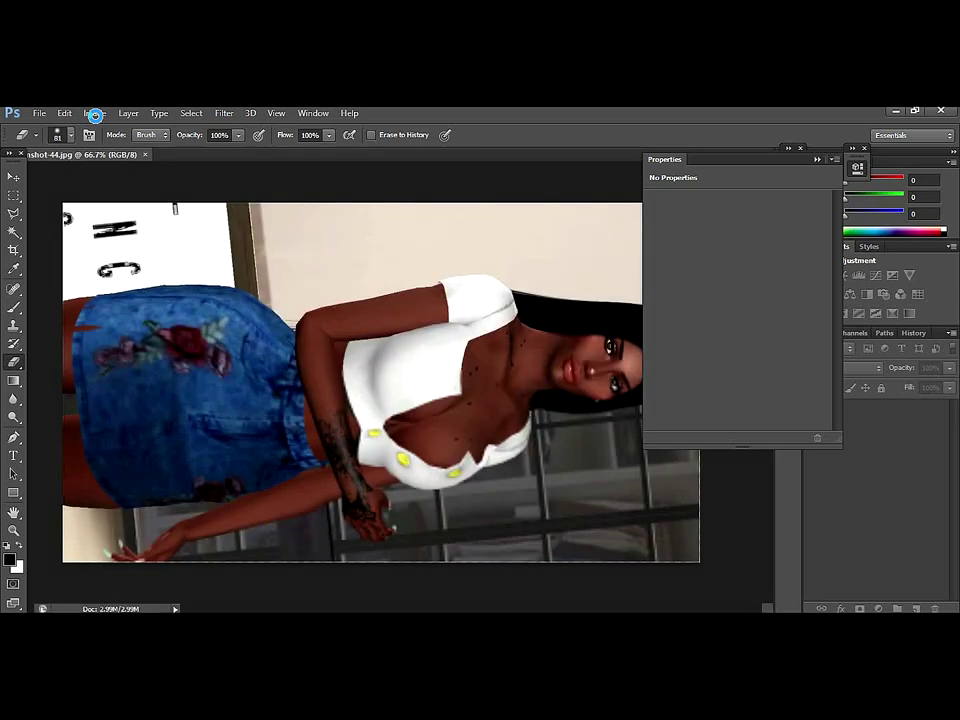
Rotate the image 90° counter-clockwise so the sim stands upright.
left_click(94, 113)
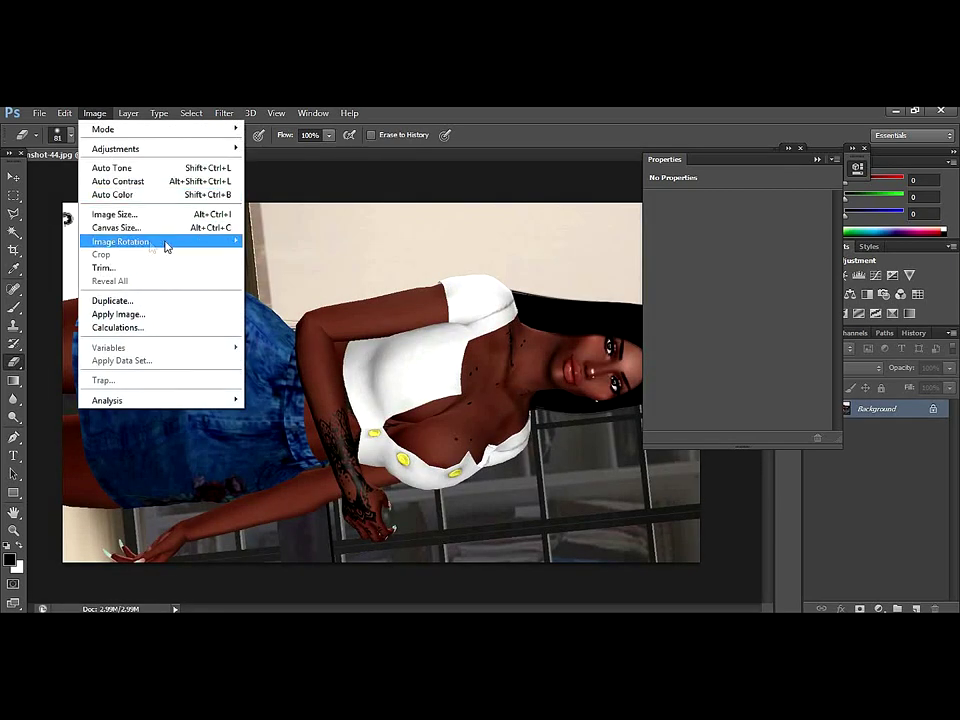
mouse_move(167, 244)
left_click(274, 266)
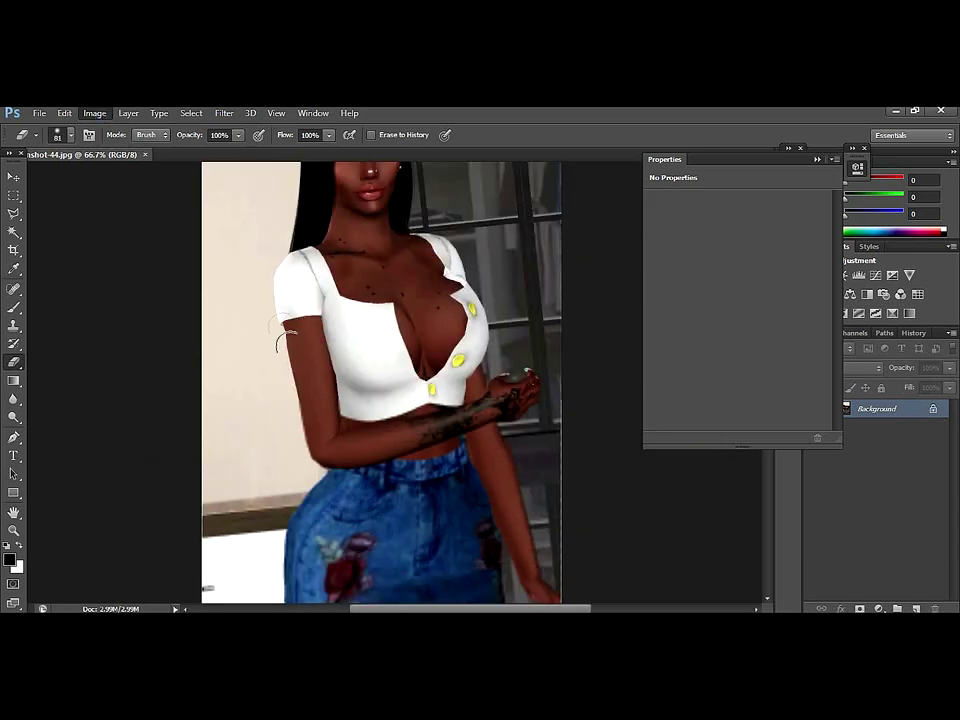
scroll(288, 345, "up", 5)
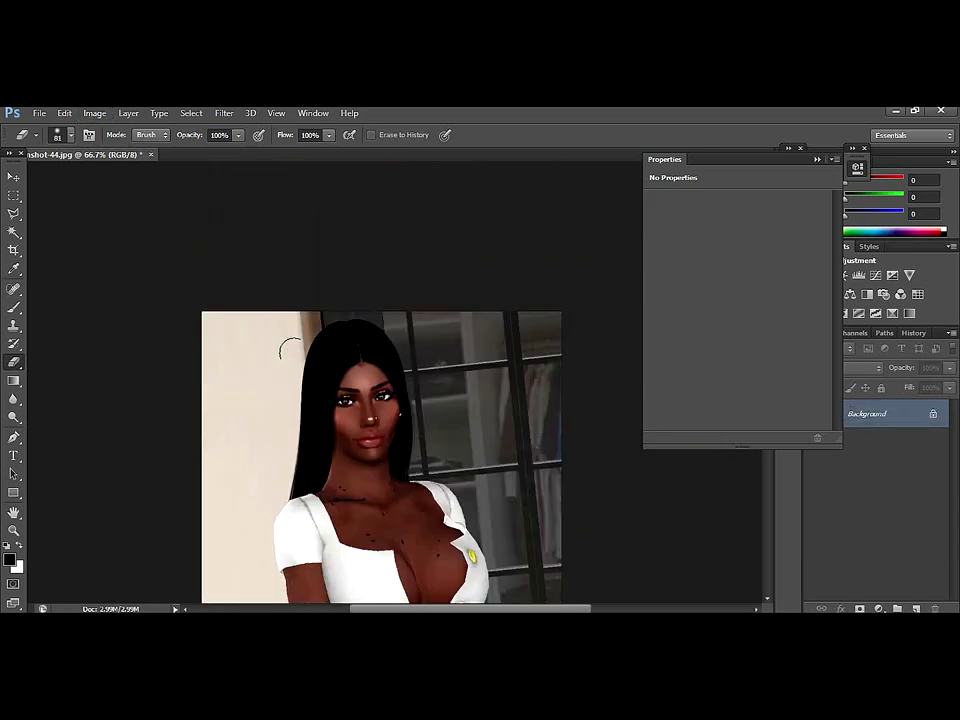
scroll(288, 345, "down", 3)
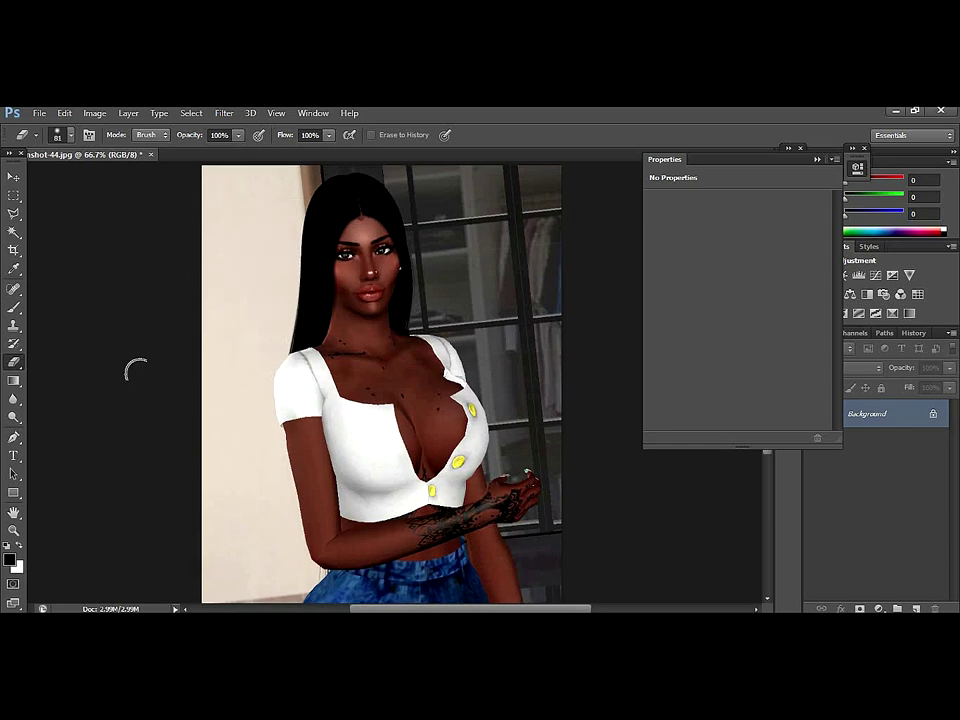
scroll(135, 369, "down", 2)
Pick the Burn tool from the Dodge tool flyout.
left_click(14, 420)
left_click(14, 420)
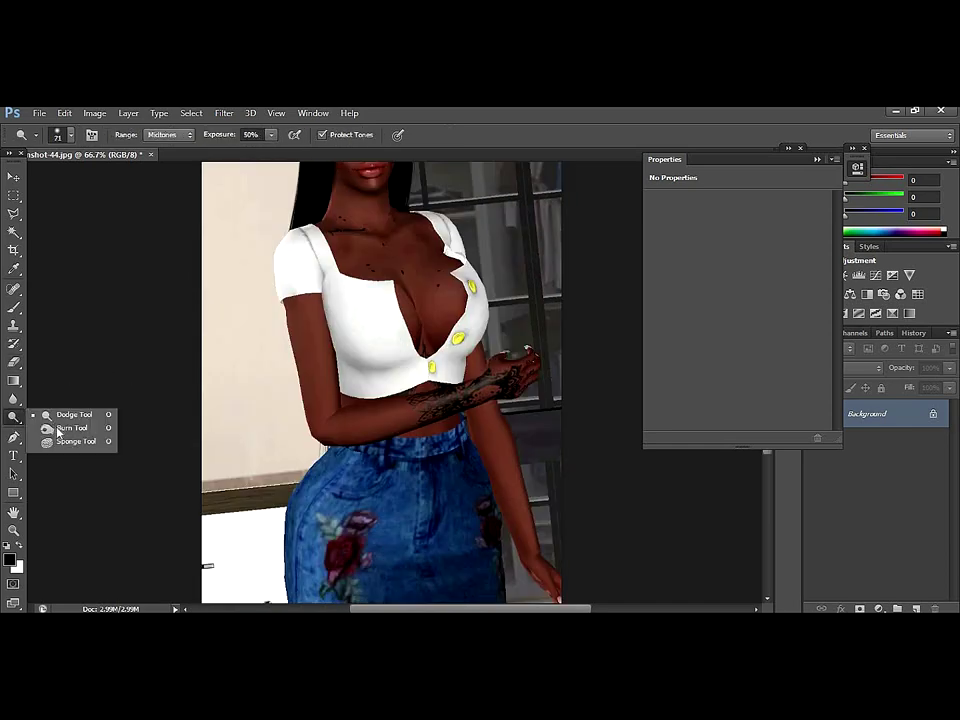
left_click(58, 427)
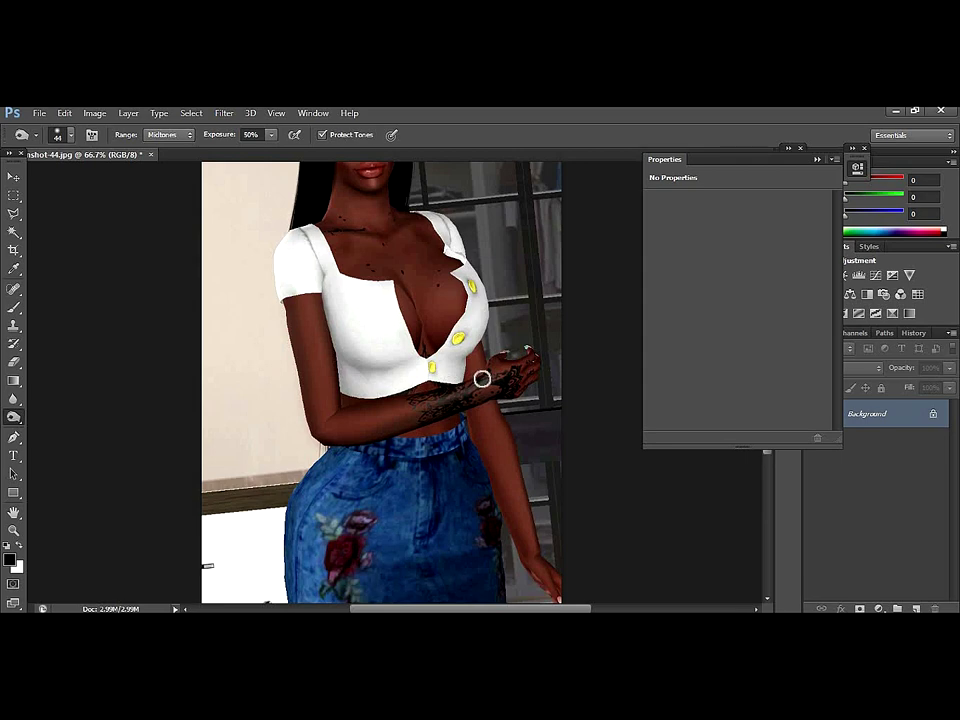
scroll(425, 270, "up", 2)
scroll(425, 270, "up", 2)
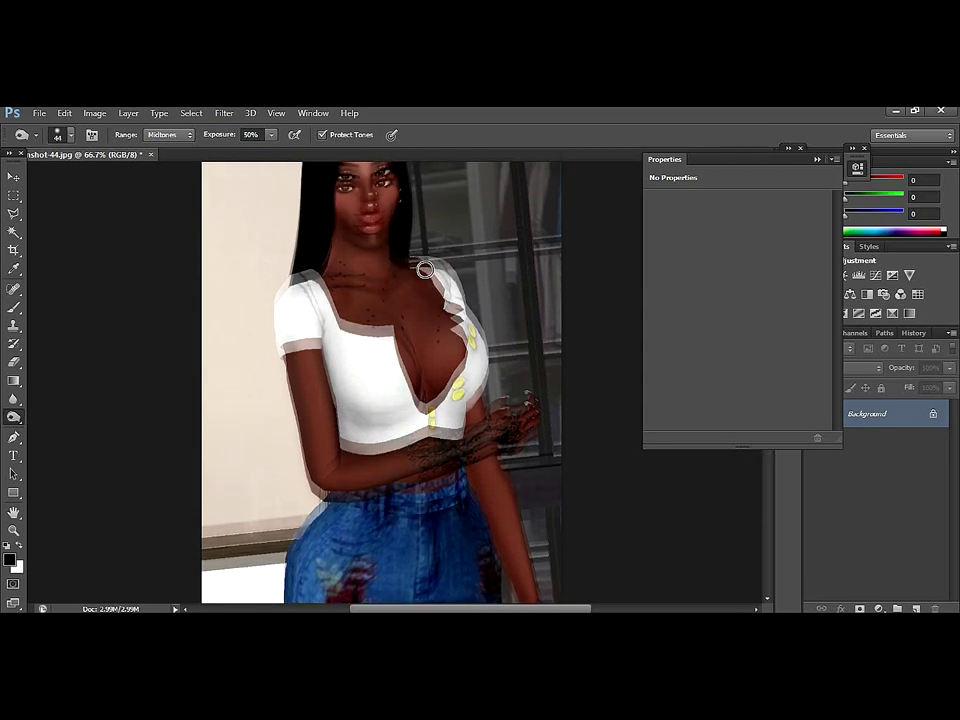
Check the brush size and hardness, then switch to the soft-light Brush tool.
right_click(369, 258)
left_click(150, 304)
key("z")
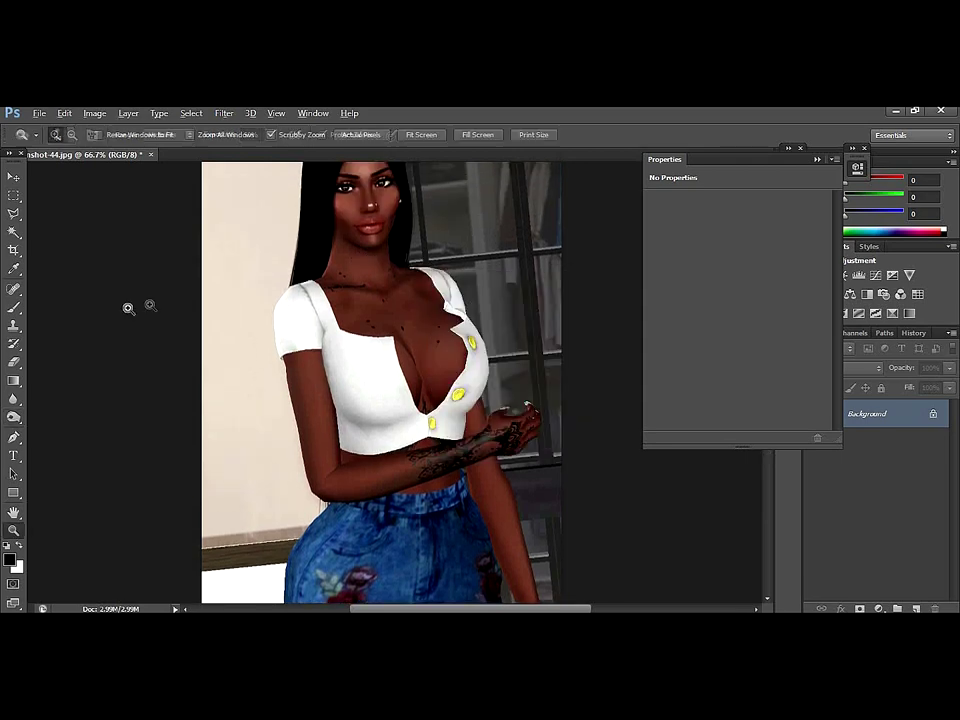
left_click(14, 307)
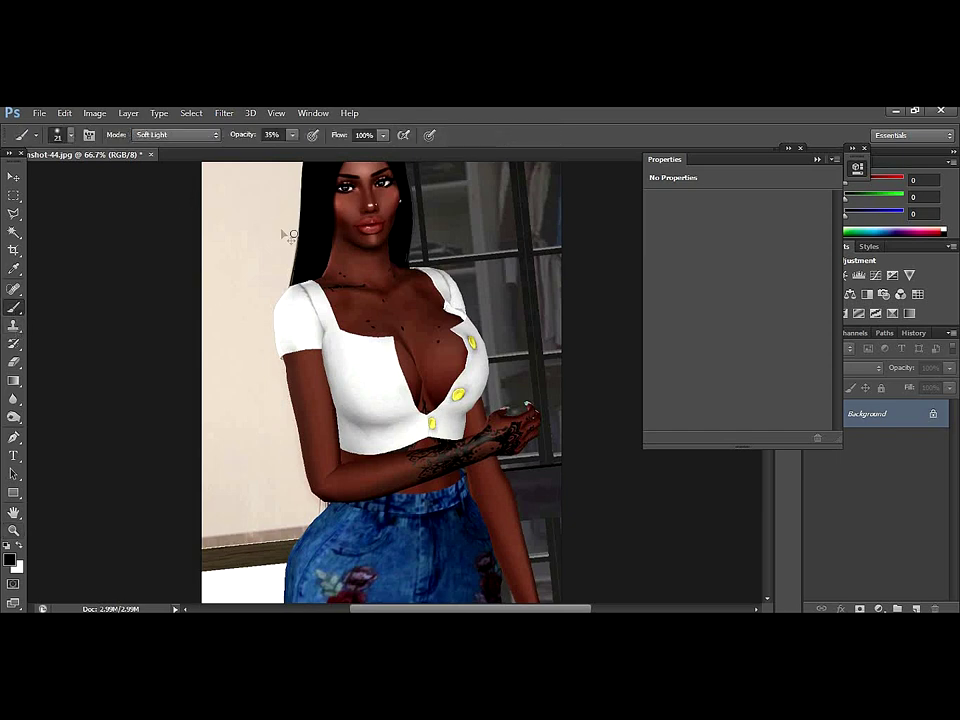
Undo a stray test dab on the shirt and enlarge the brush from 21 to 48.
left_click(330, 331)
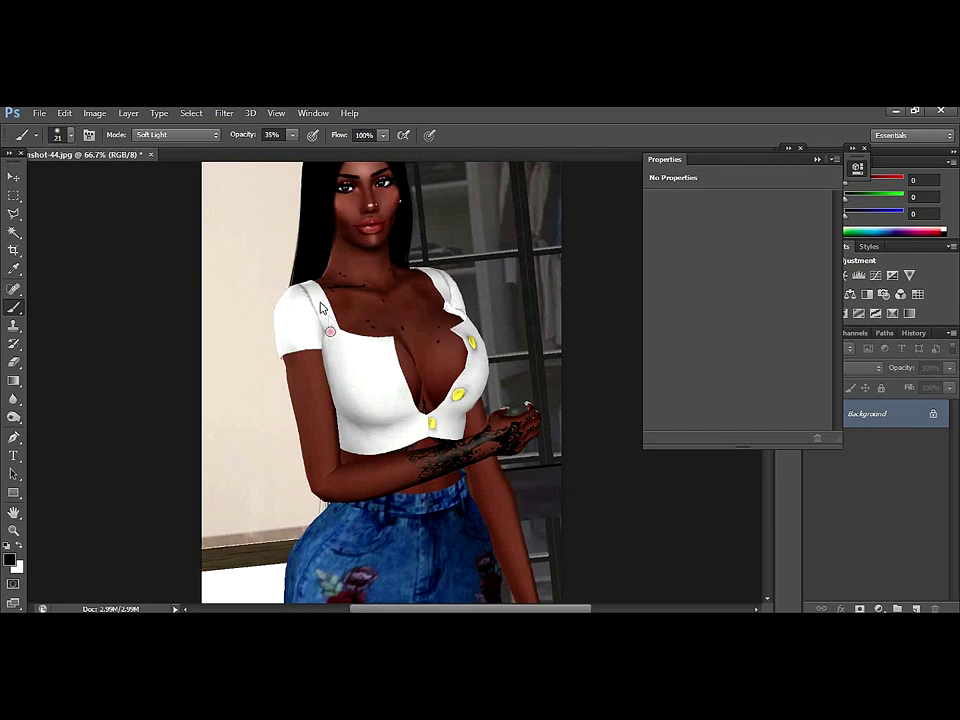
key("ctrl+z")
left_click_drag(322, 281, 345, 281)
Paint soft-light highlights along the left arm, forearm and upper arm skin.
mouse_move(300, 289)
left_mouse_down()
mouse_move(283, 326)
mouse_move(285, 360)
mouse_move(321, 491)
mouse_move(354, 506)
mouse_move(514, 450)
left_mouse_up()
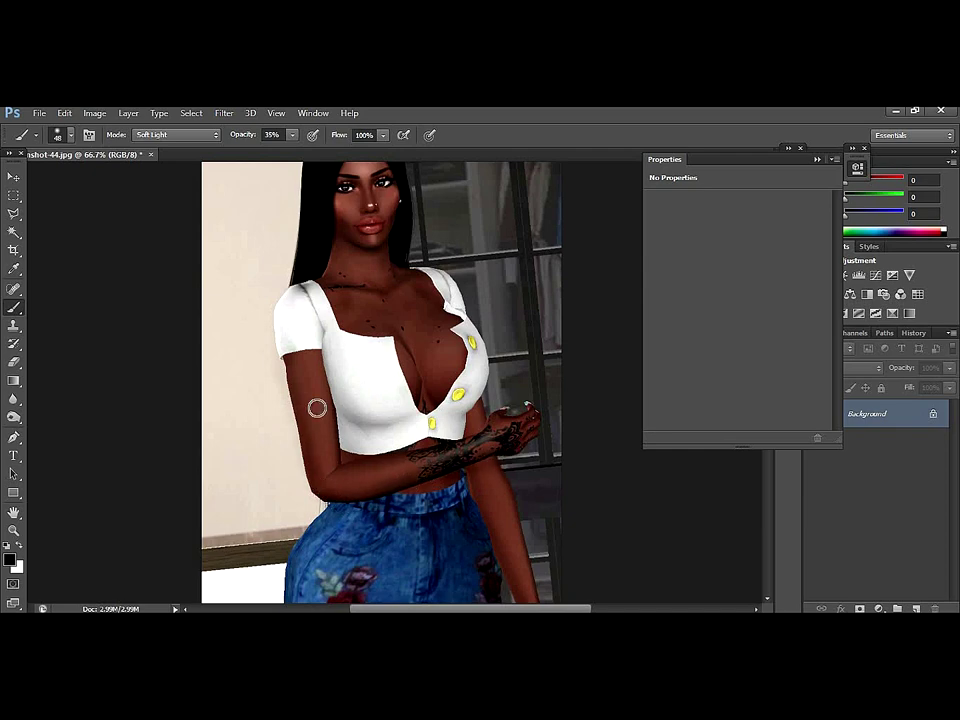
mouse_move(317, 407)
left_mouse_down()
mouse_move(321, 344)
mouse_move(338, 471)
mouse_move(433, 452)
mouse_move(496, 425)
left_mouse_up()
scroll(411, 339, "up", 1)
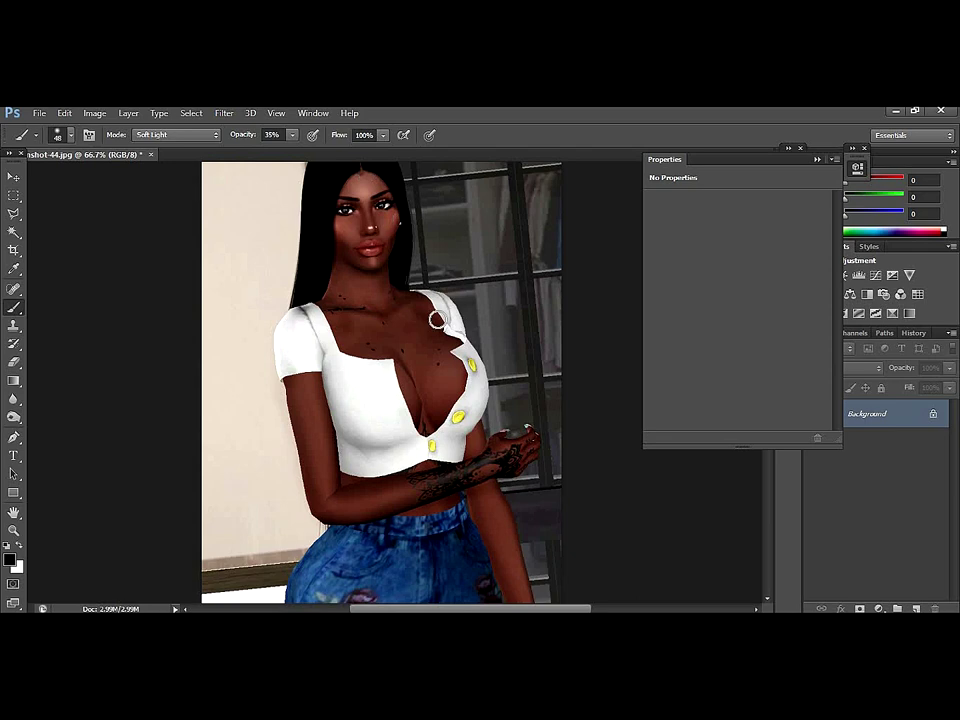
scroll(437, 319, "down", 10)
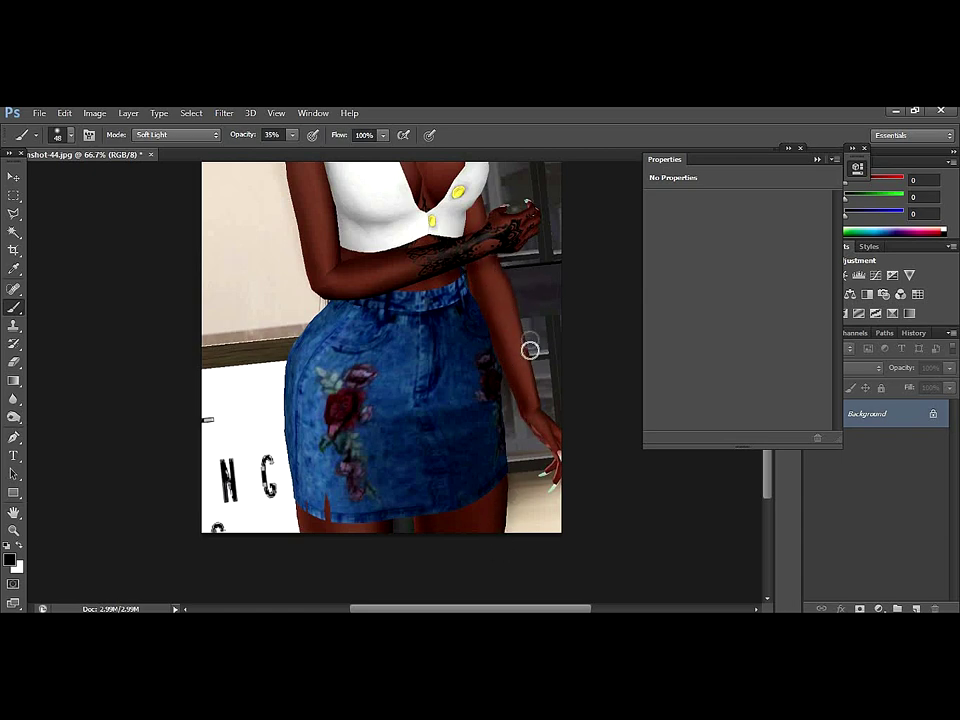
scroll(537, 400, "up", 2)
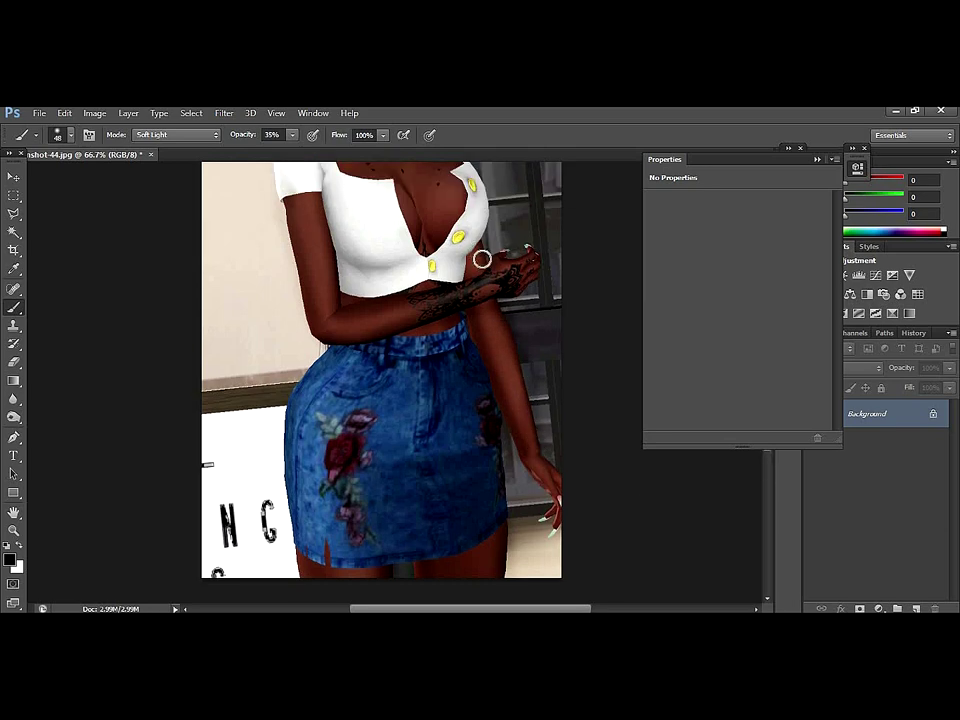
scroll(482, 259, "up", 5)
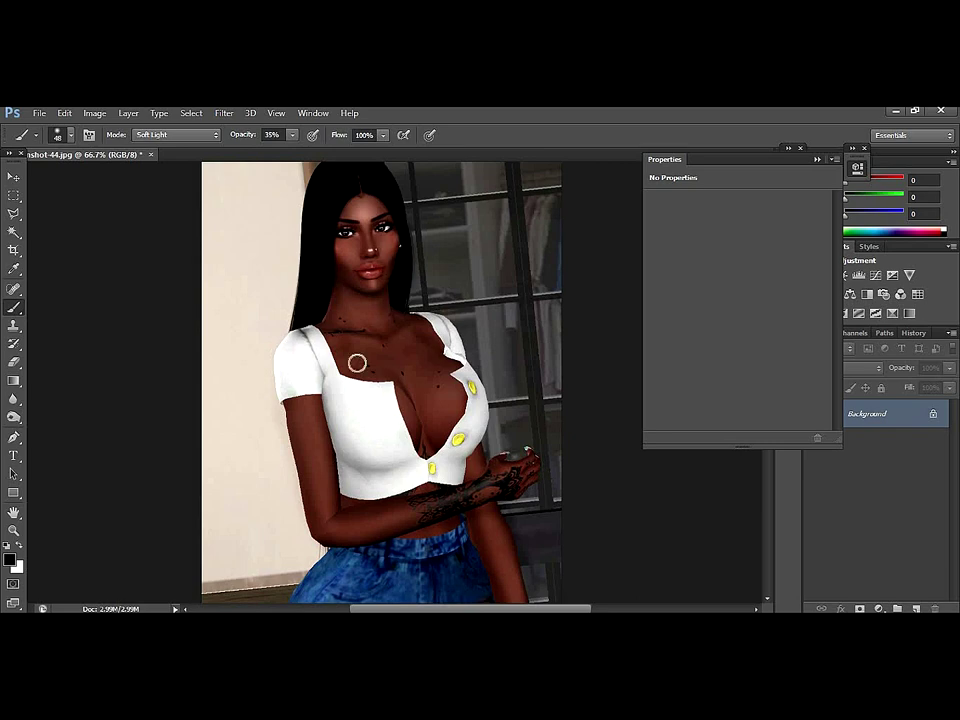
scroll(357, 362, "down", 5)
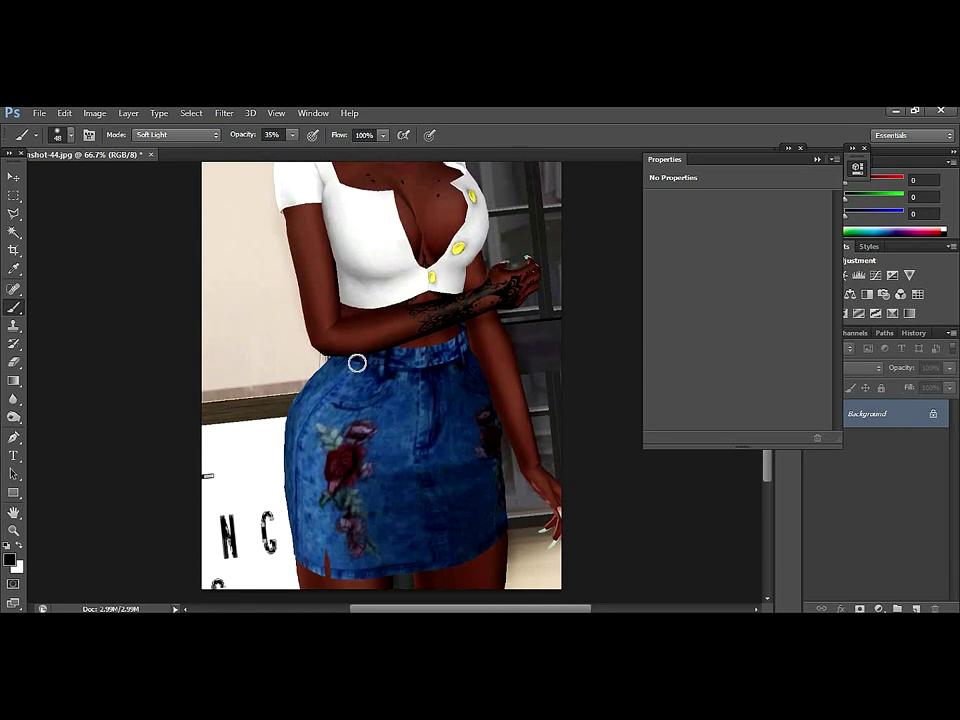
right_click(357, 362, "alt")
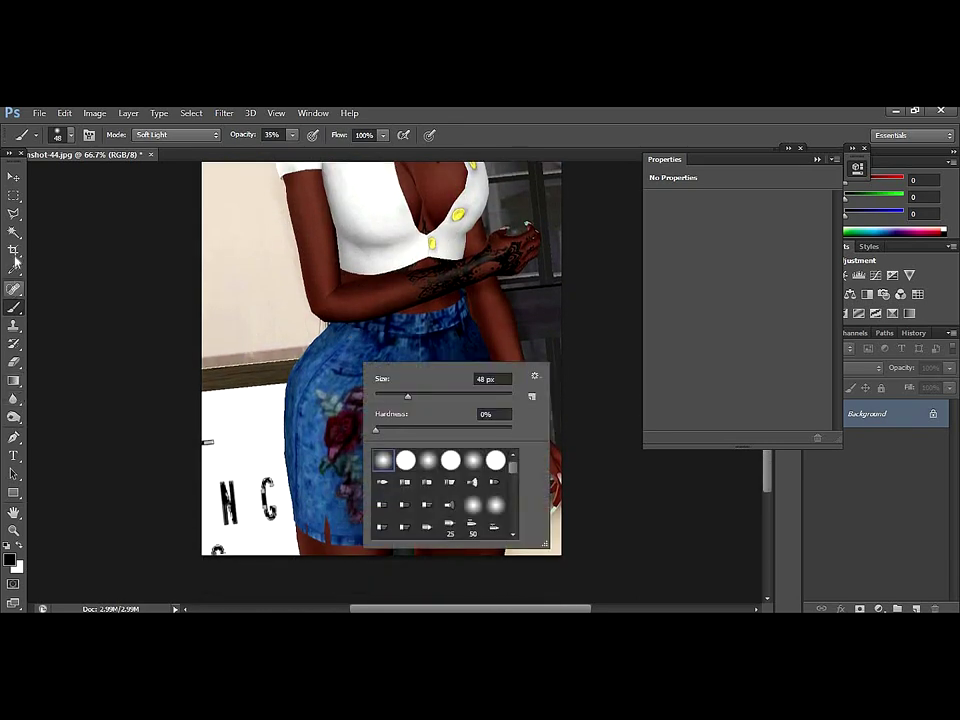
Polygonal-lasso the skirt hem flaw and fill it with Content-Aware.
left_click(14, 213)
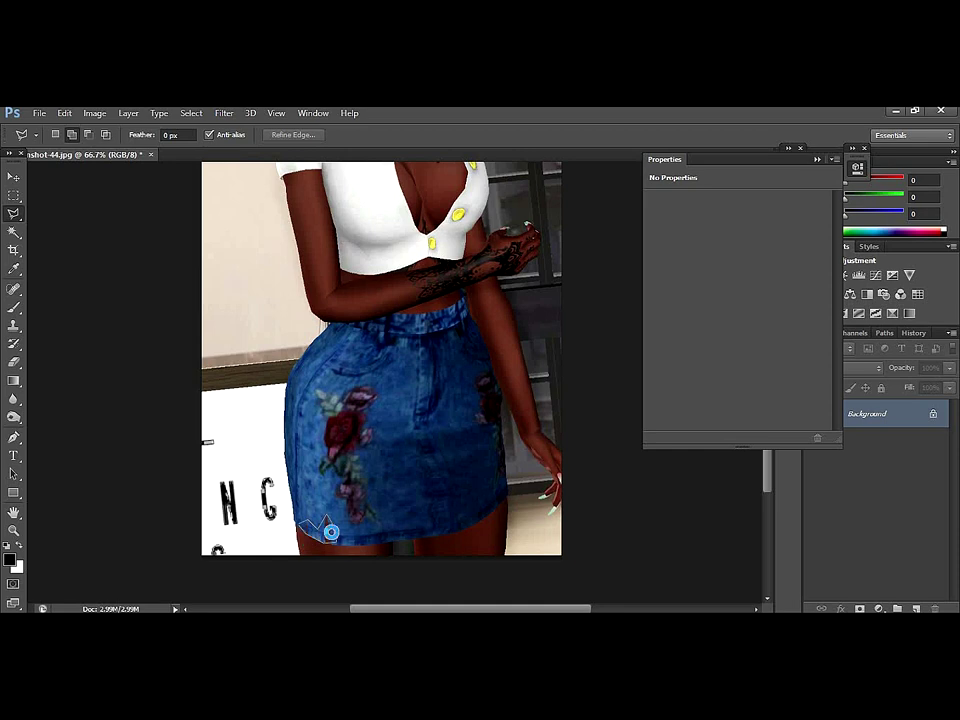
double_click(333, 535)
right_click(334, 538)
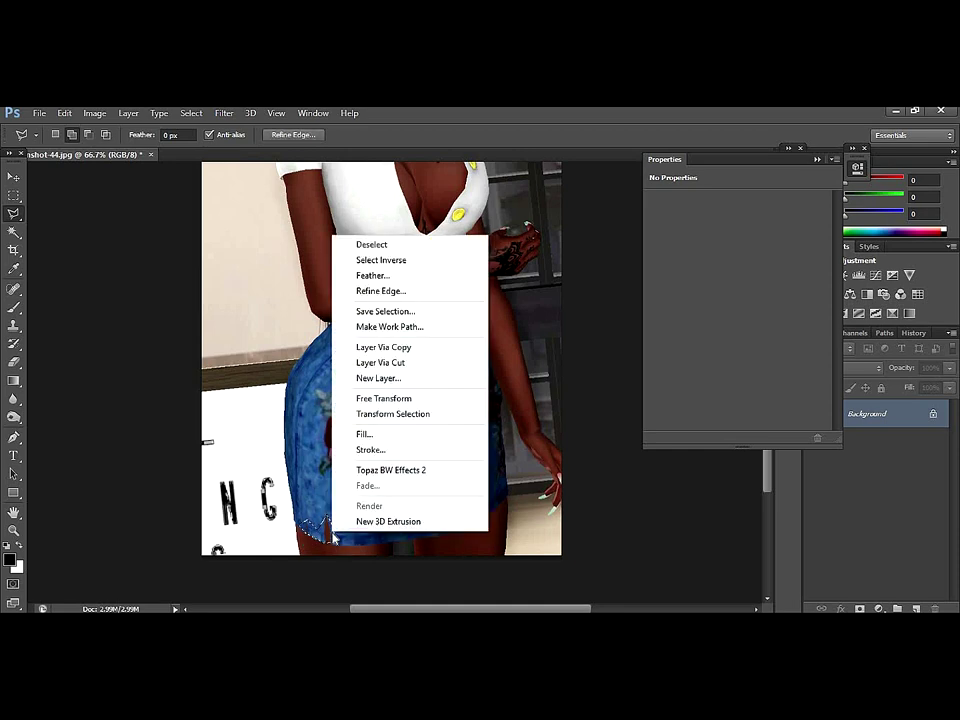
left_click(364, 434)
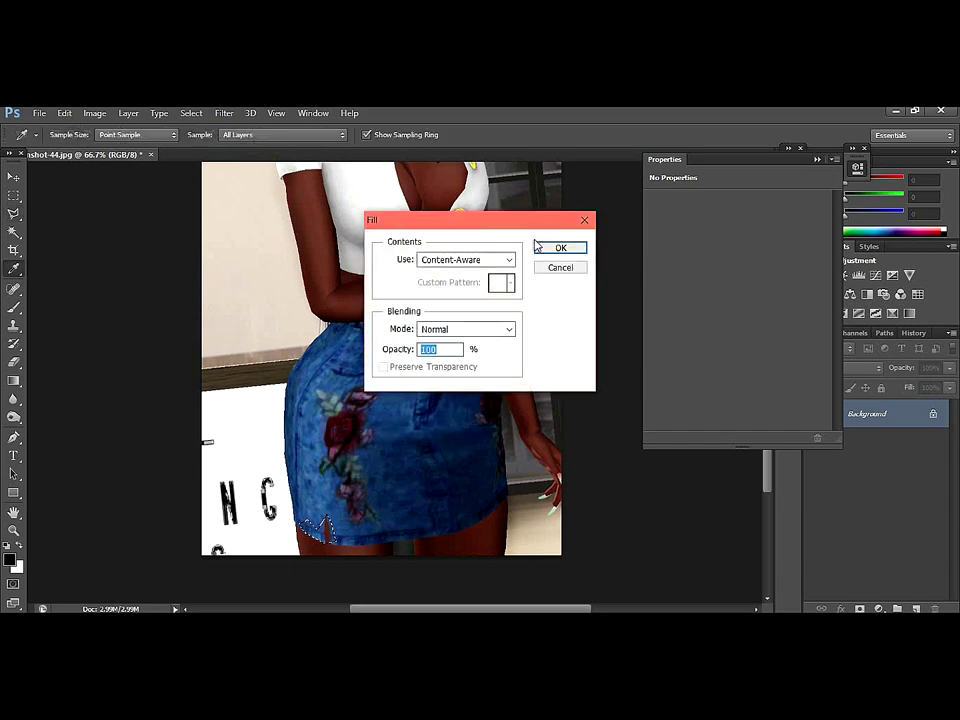
left_click(541, 248)
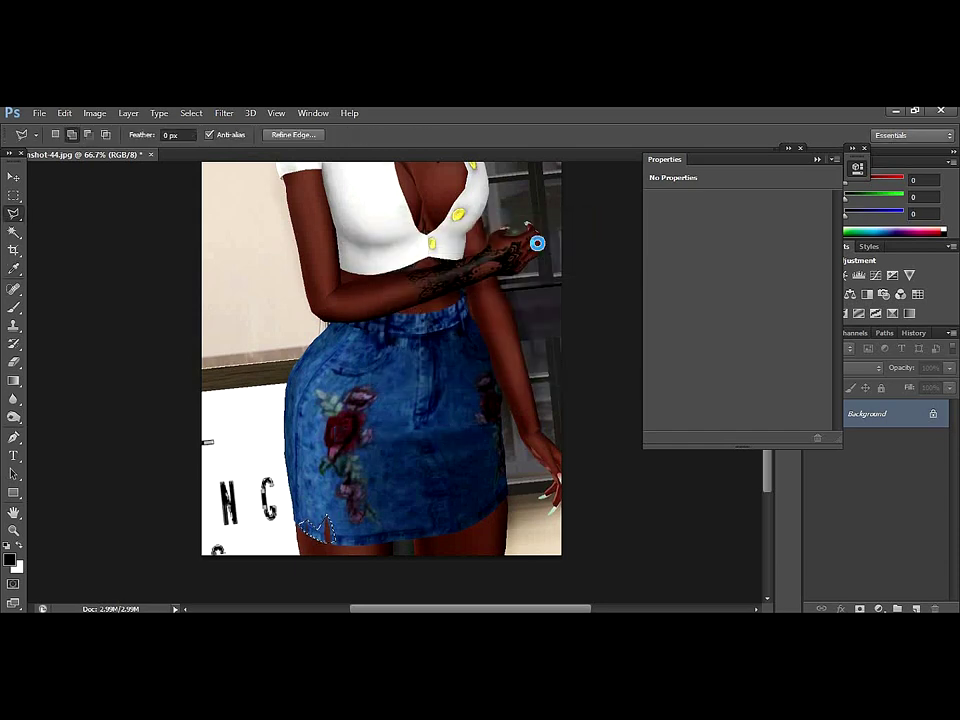
Patch the remaining hem flaw with the healing tool, brush enlarged from 11 to 26.
left_click(300, 527)
left_click(327, 513)
left_click(337, 533)
left_click(14, 289)
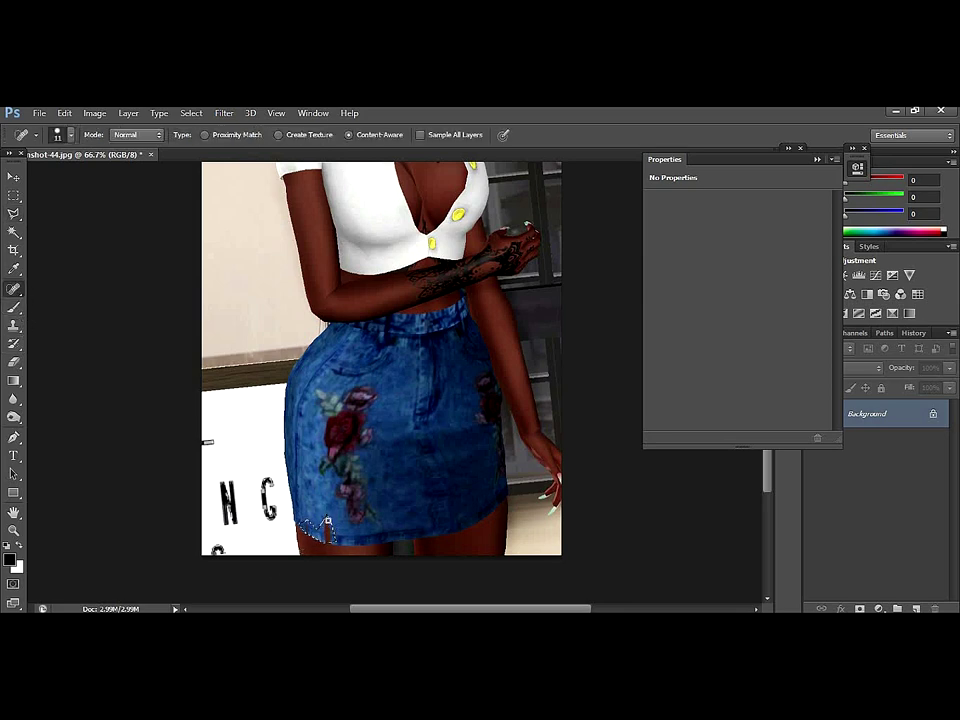
key("bracketright")
key("bracketright")
key("bracketright")
left_click_drag(361, 535, 341, 528)
left_click_drag(326, 538, 326, 538)
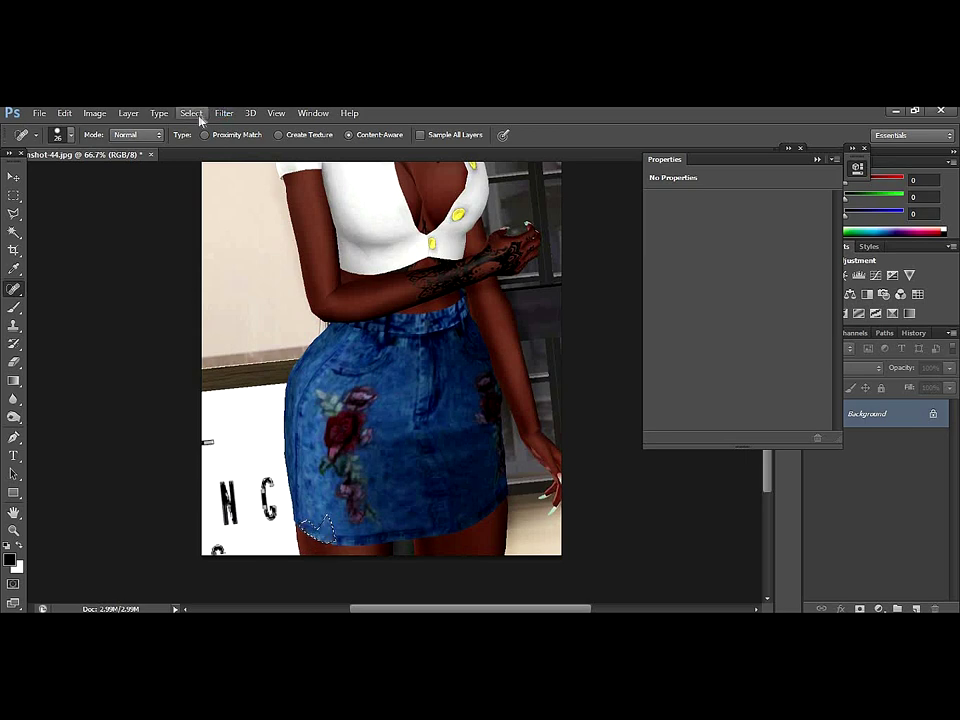
Clear the selection with Select > Deselect.
left_click(199, 113)
left_click(197, 141)
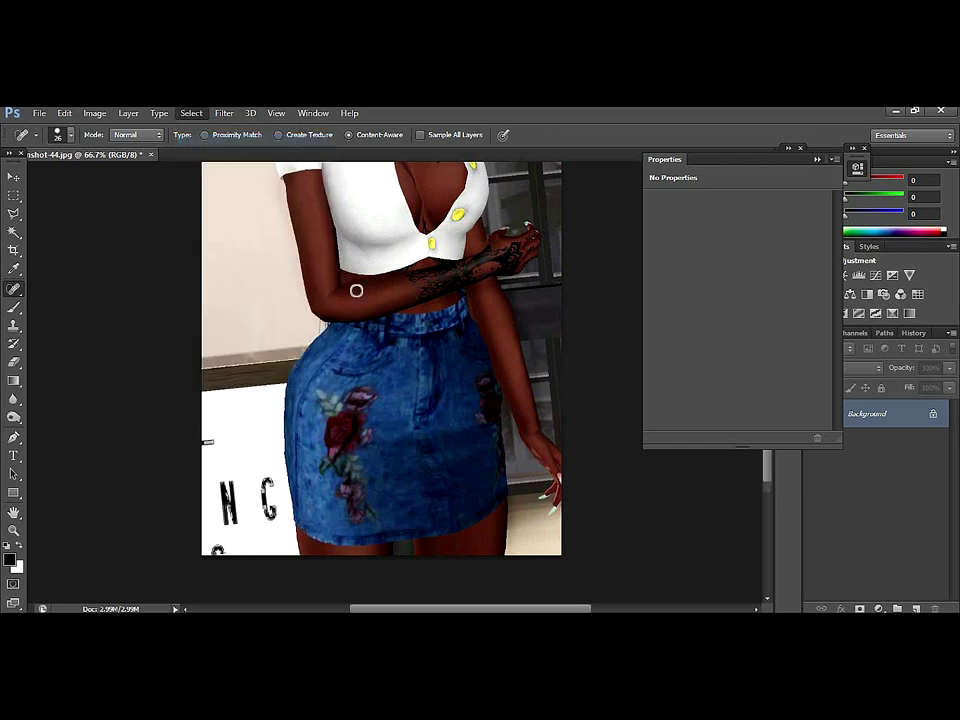
scroll(356, 290, "up", 2)
scroll(356, 290, "up", 2)
Switch from the Brush to a toning tool in the Dodge/Burn/Sponge flyout.
scroll(339, 292, "up", 1)
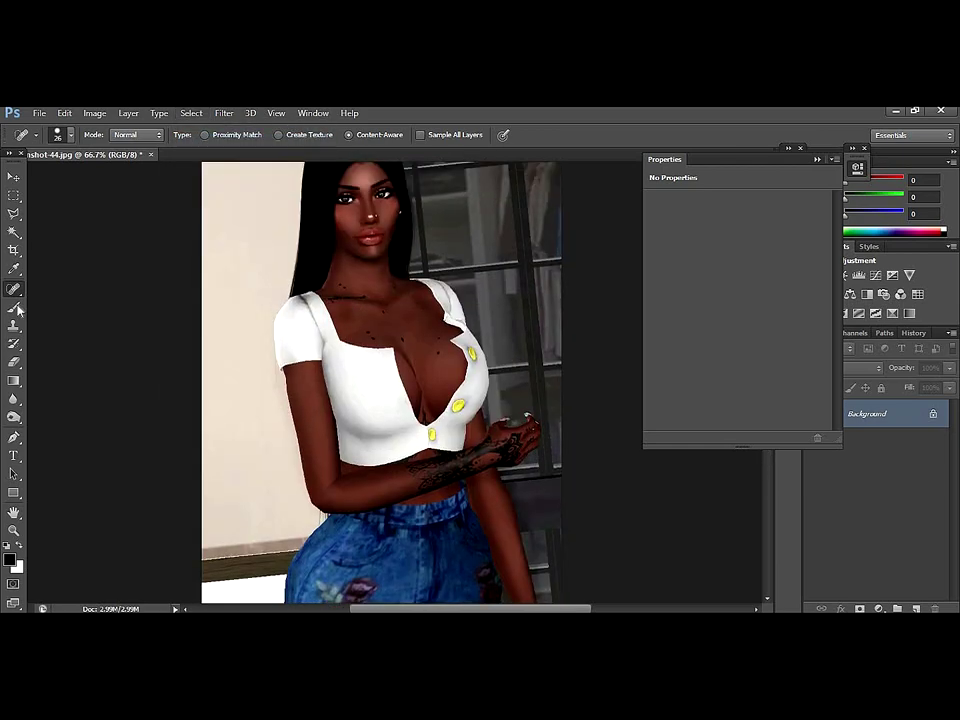
key("b")
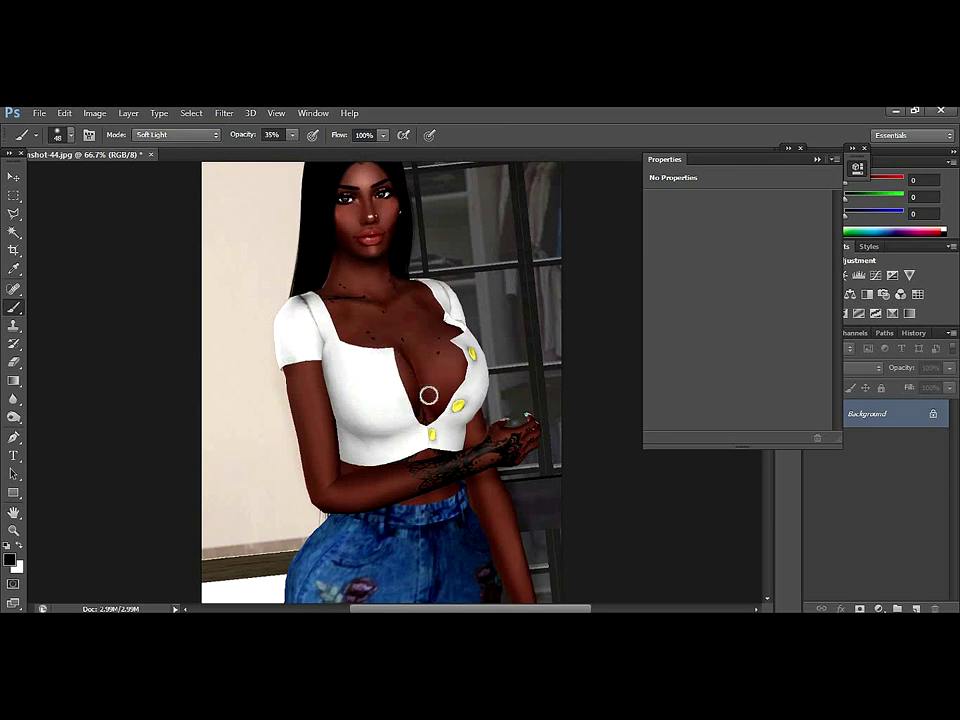
scroll(417, 276, "up", 2)
scroll(417, 276, "down", 8)
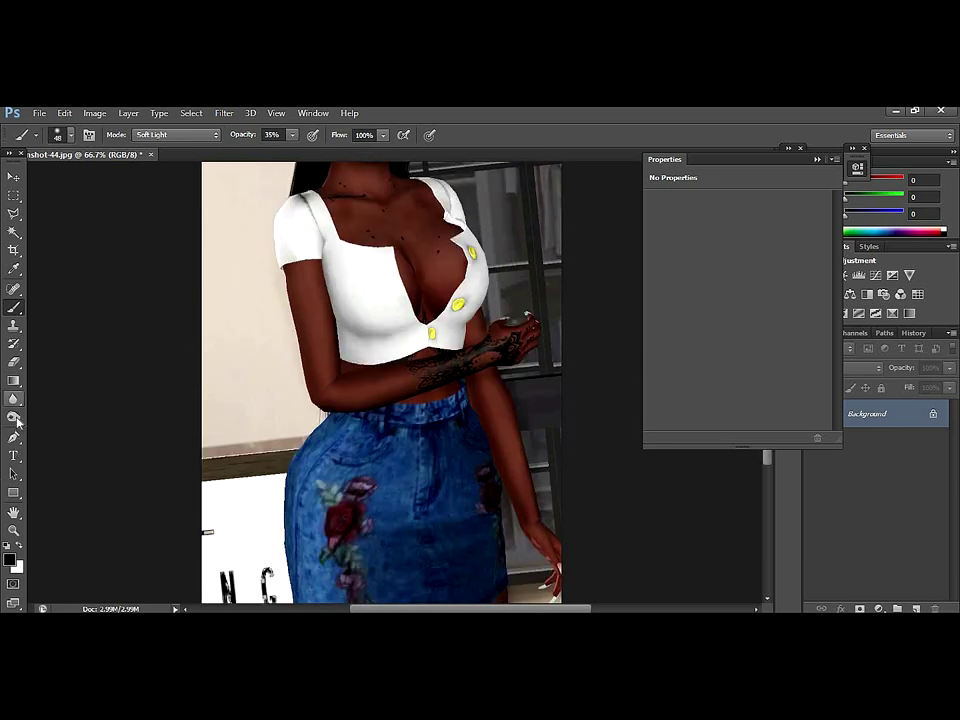
left_click_drag(14, 415, 57, 427)
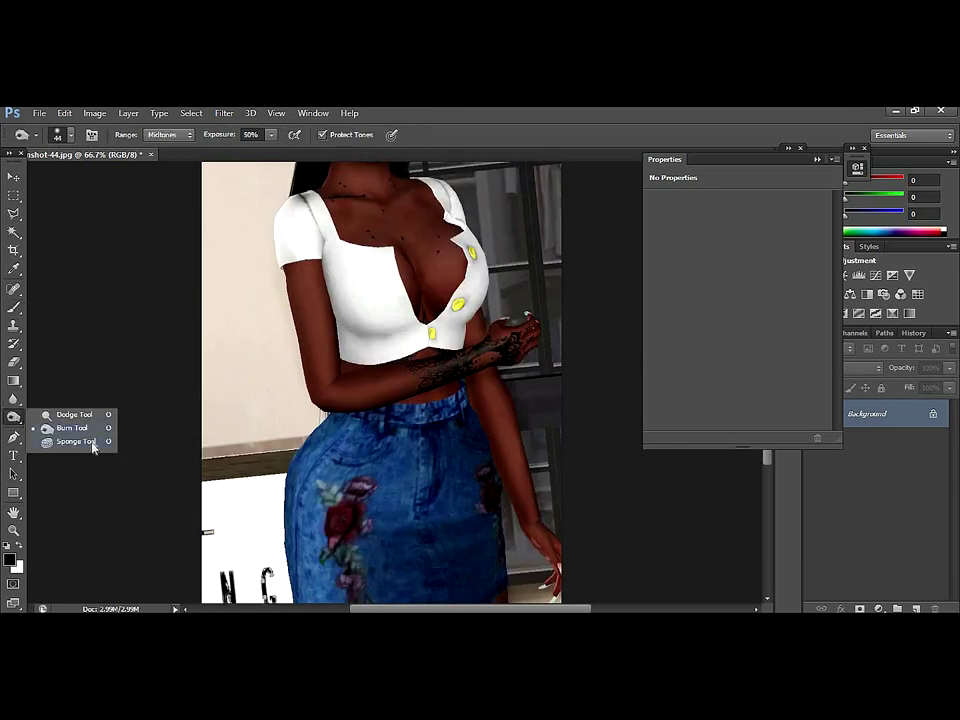
left_click(93, 426)
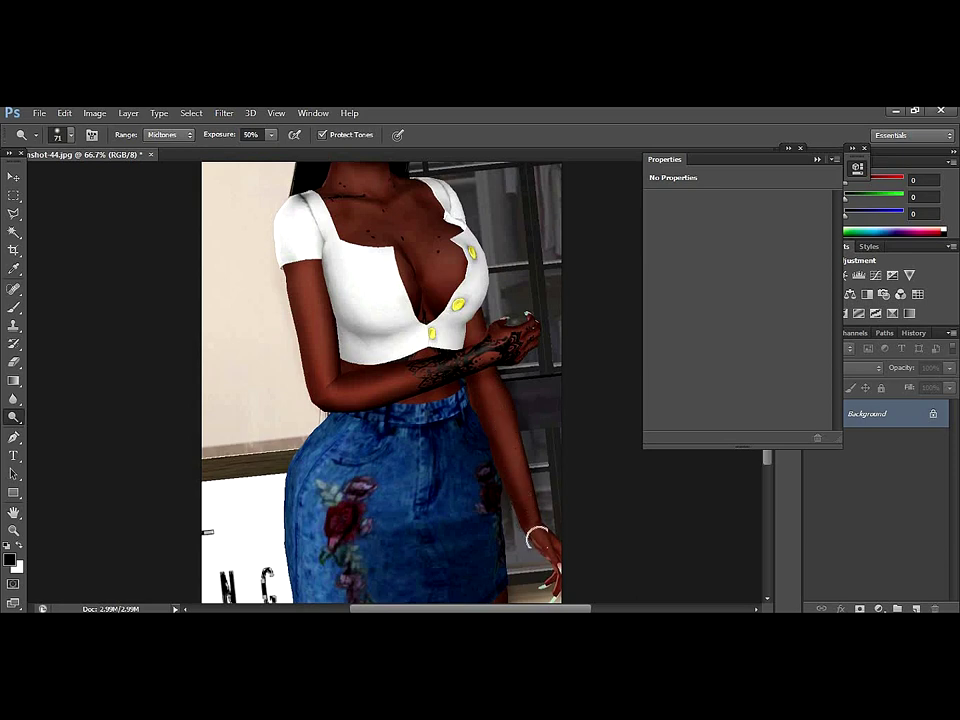
Shrink the toning brush from 71 to 47 and tone a spot on the right cheek.
scroll(445, 280, "up", 2)
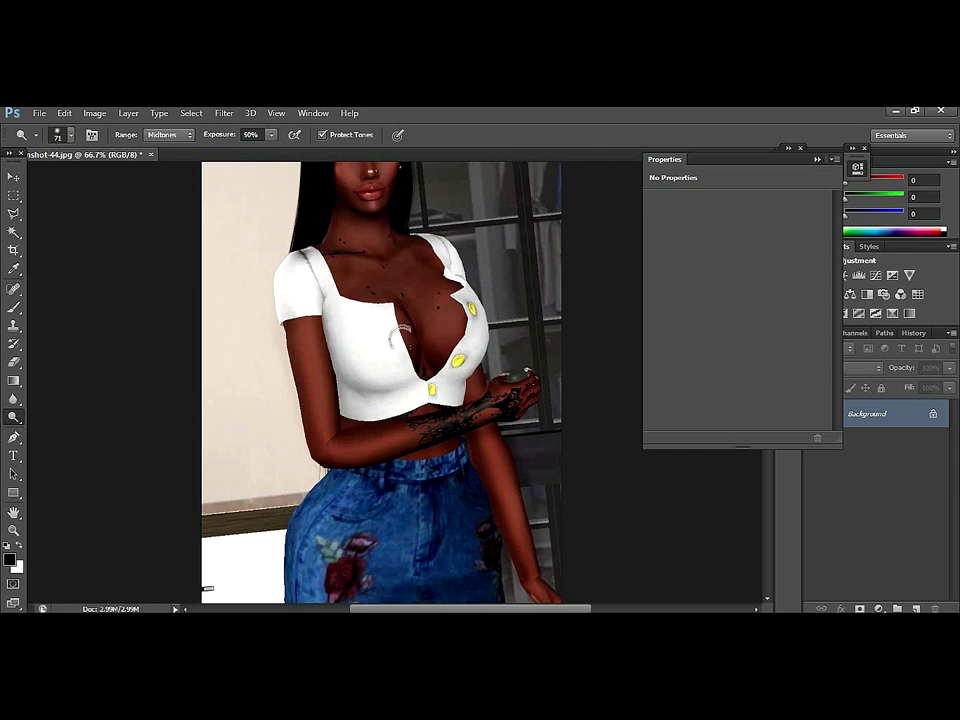
scroll(437, 276, "up", 2)
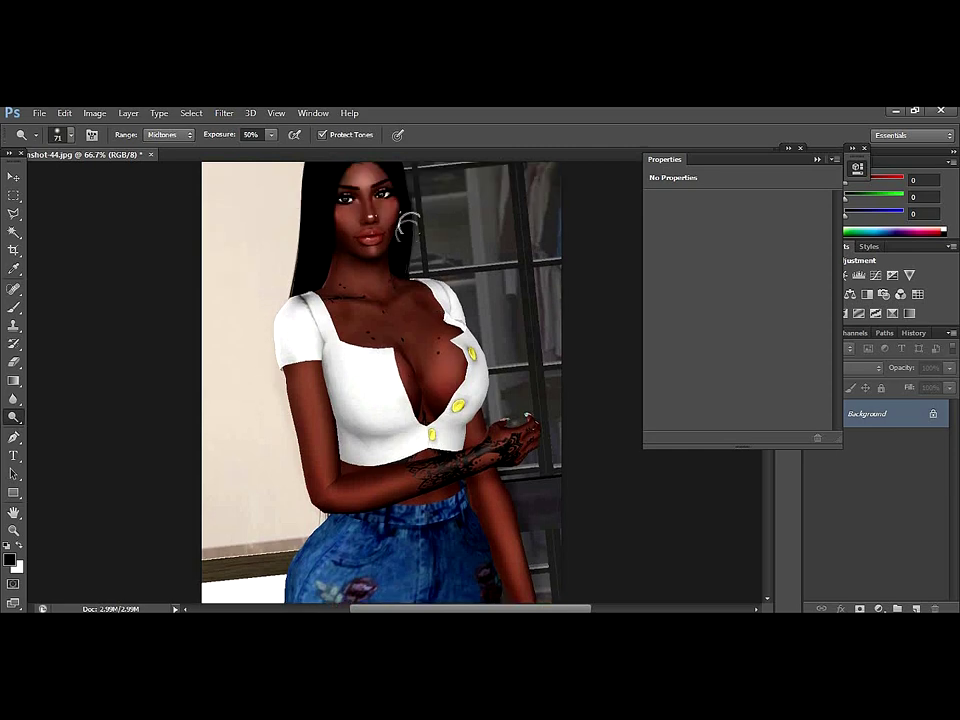
scroll(410, 222, "up", 1)
left_click_drag(416, 295, 388, 320)
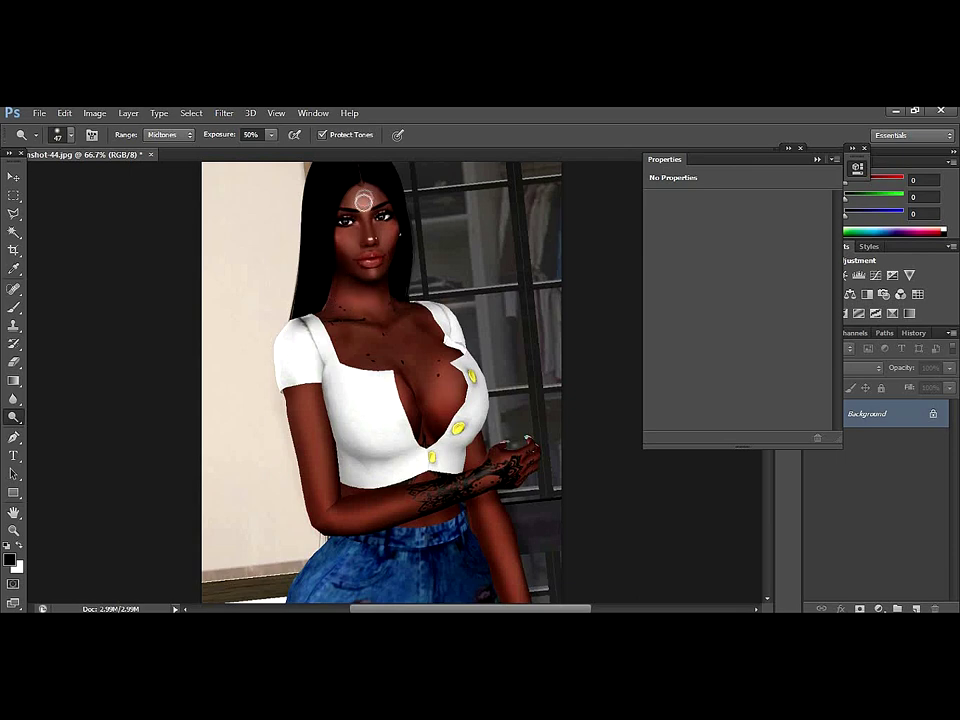
left_click(387, 229)
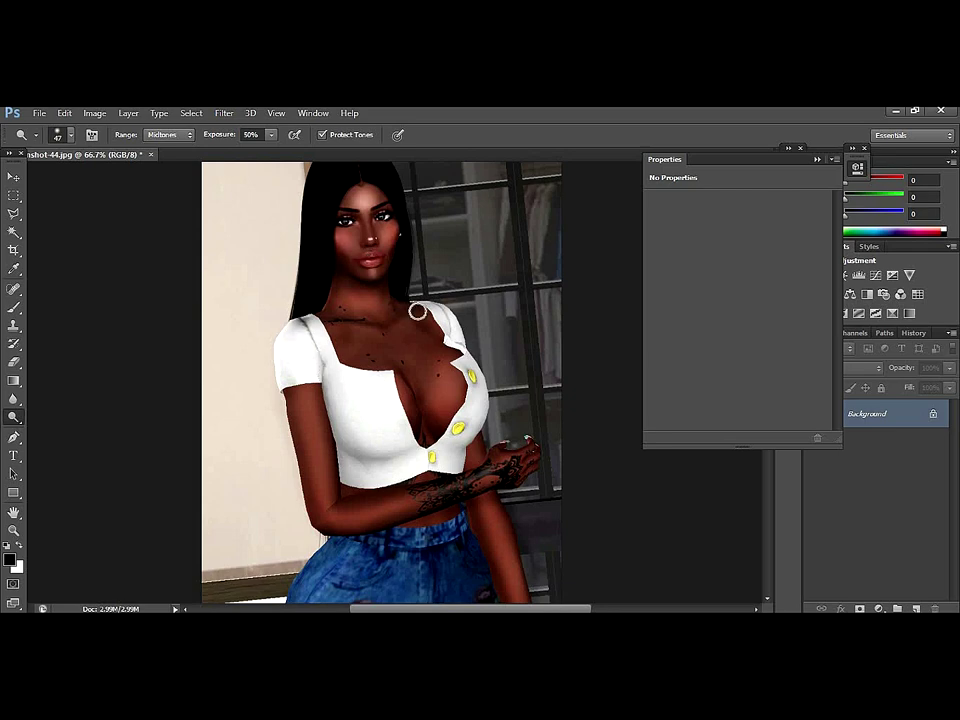
scroll(373, 146, "down", 2)
scroll(349, 165, "up", 3)
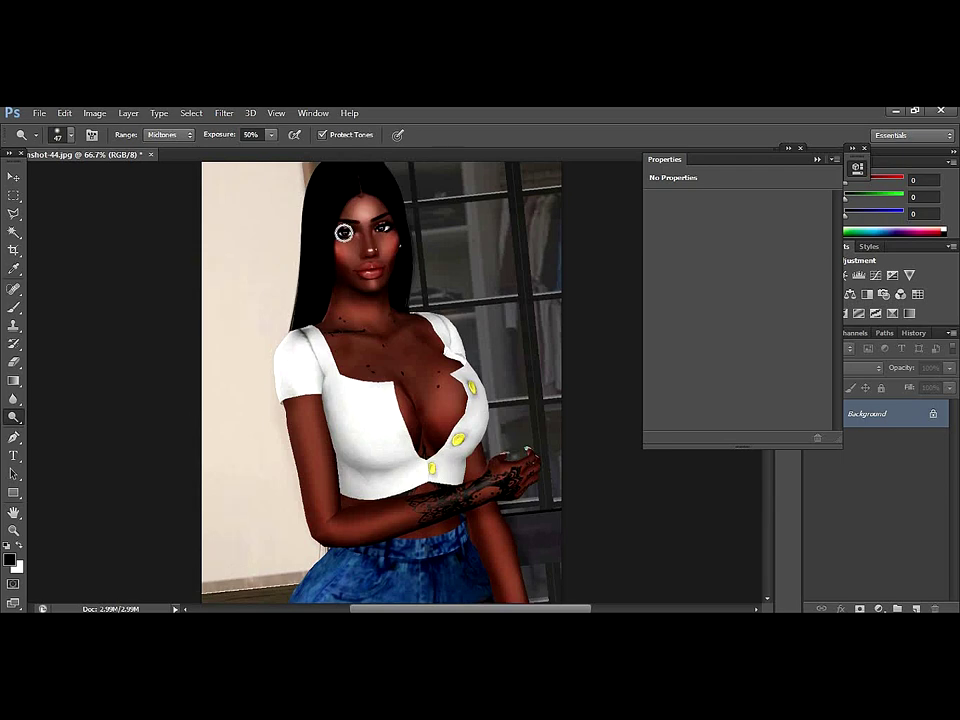
scroll(395, 344, "down", 2)
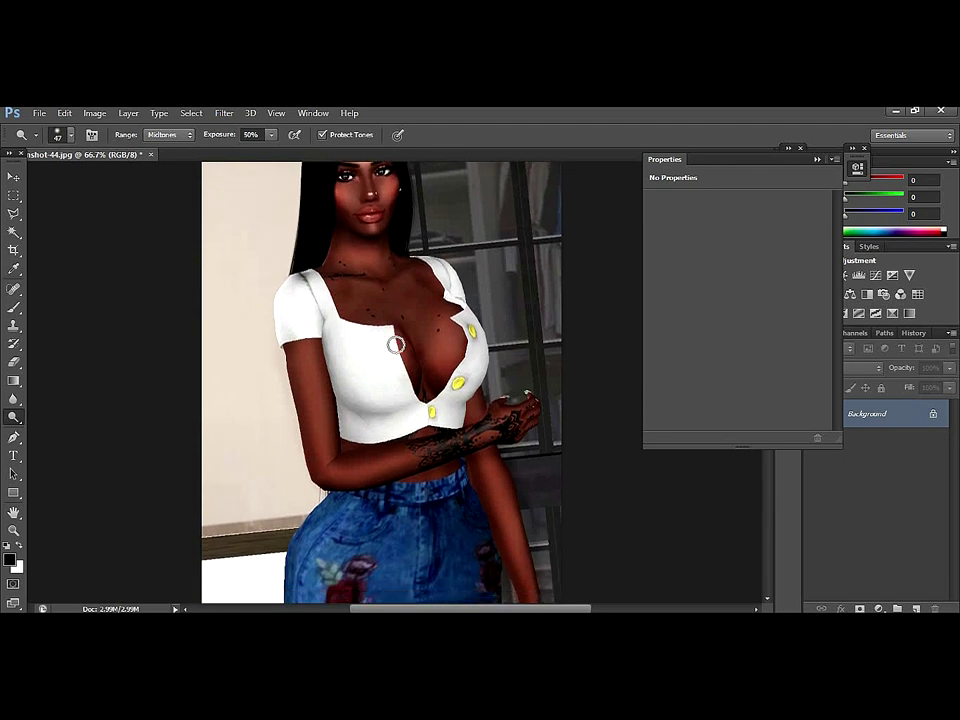
scroll(396, 344, "down", 1)
scroll(396, 344, "down", 2)
scroll(396, 344, "down", 1)
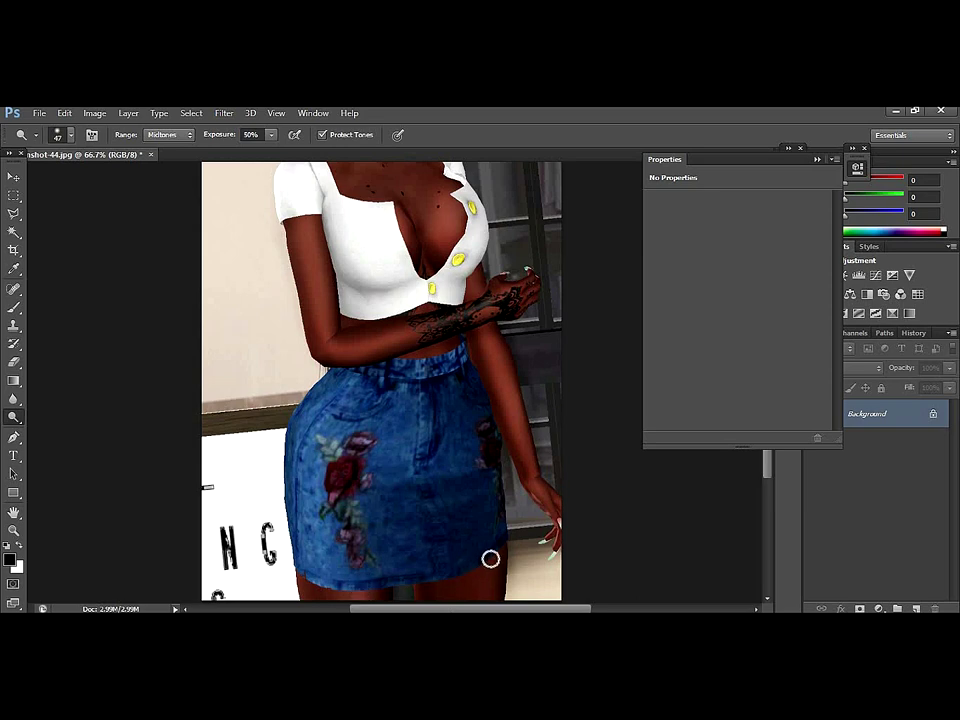
scroll(497, 366, "up", 3)
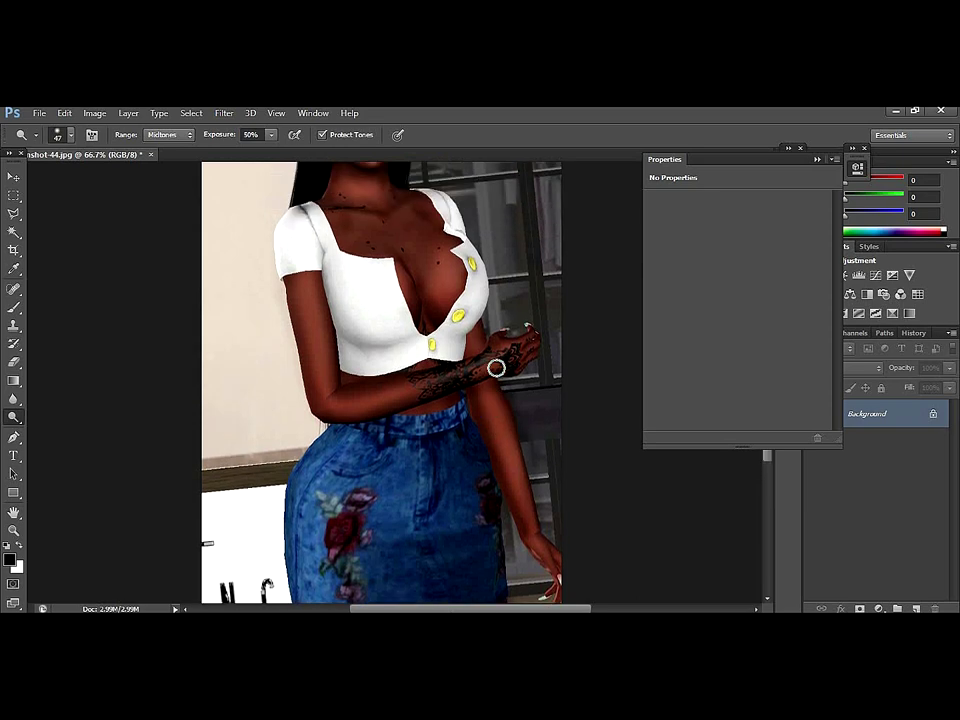
scroll(497, 366, "up", 2)
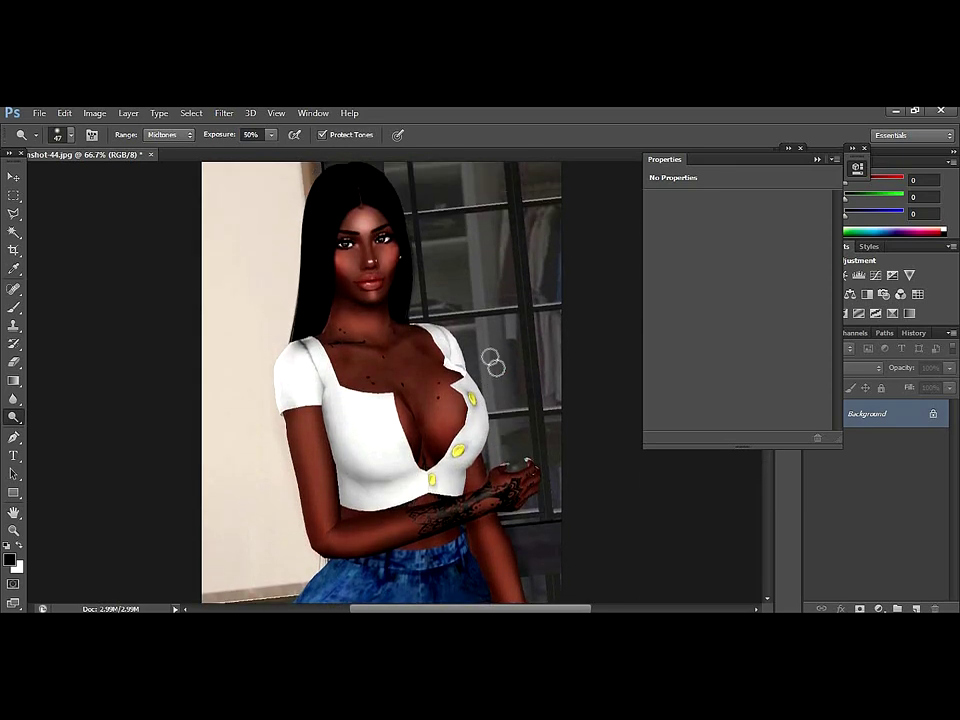
left_click(230, 116)
Apply Smart Sharpen with Amount 18% and Radius 1.0 px to the screenshot.
mouse_move(244, 274)
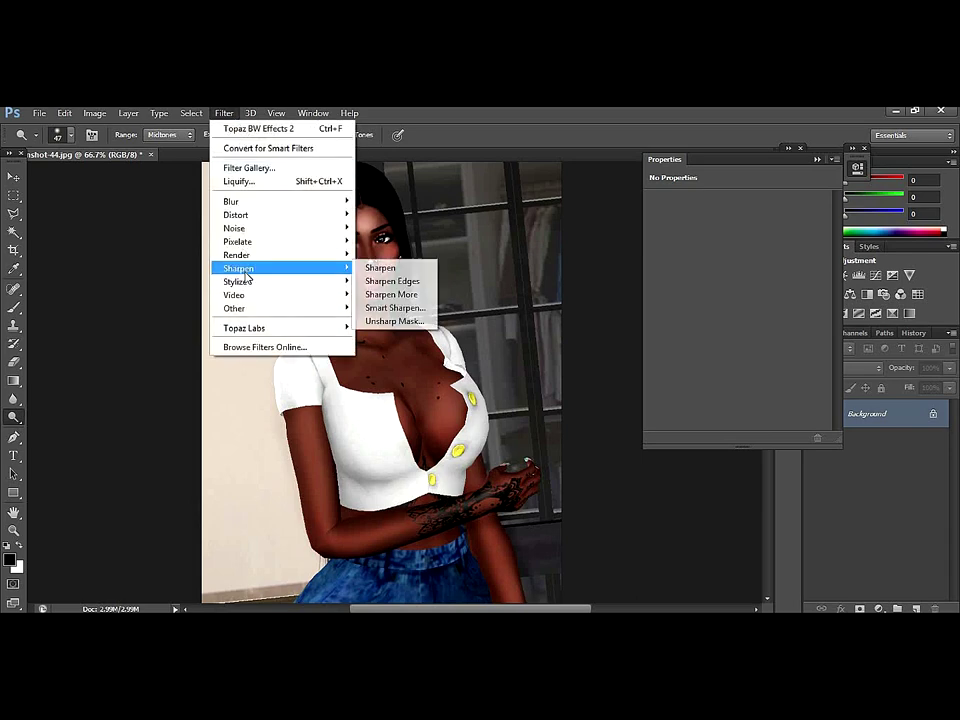
left_click(410, 316)
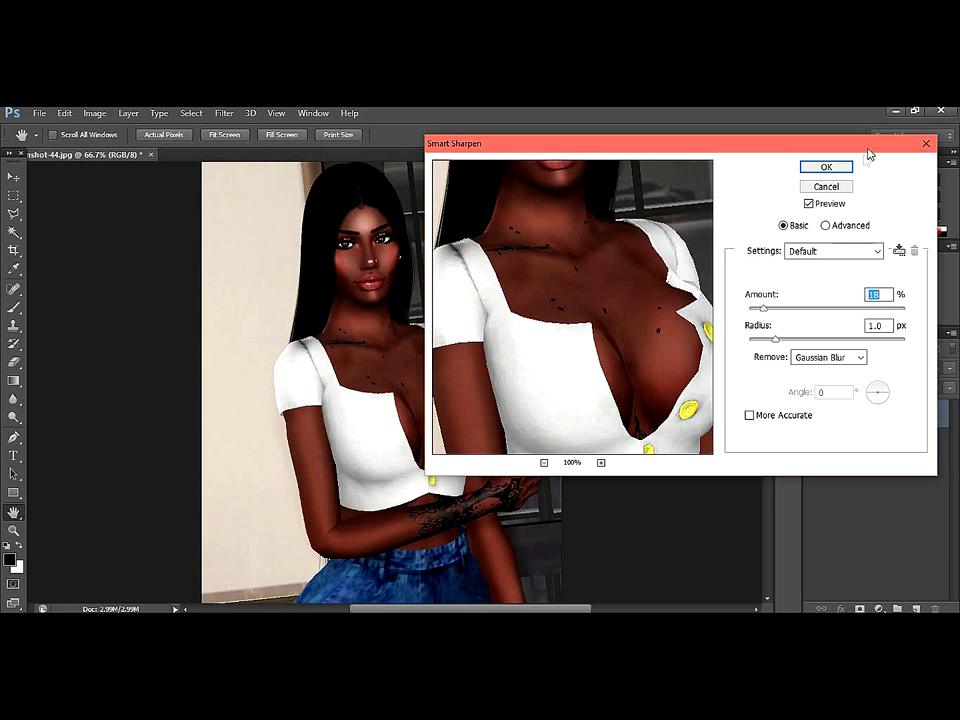
left_click(840, 166)
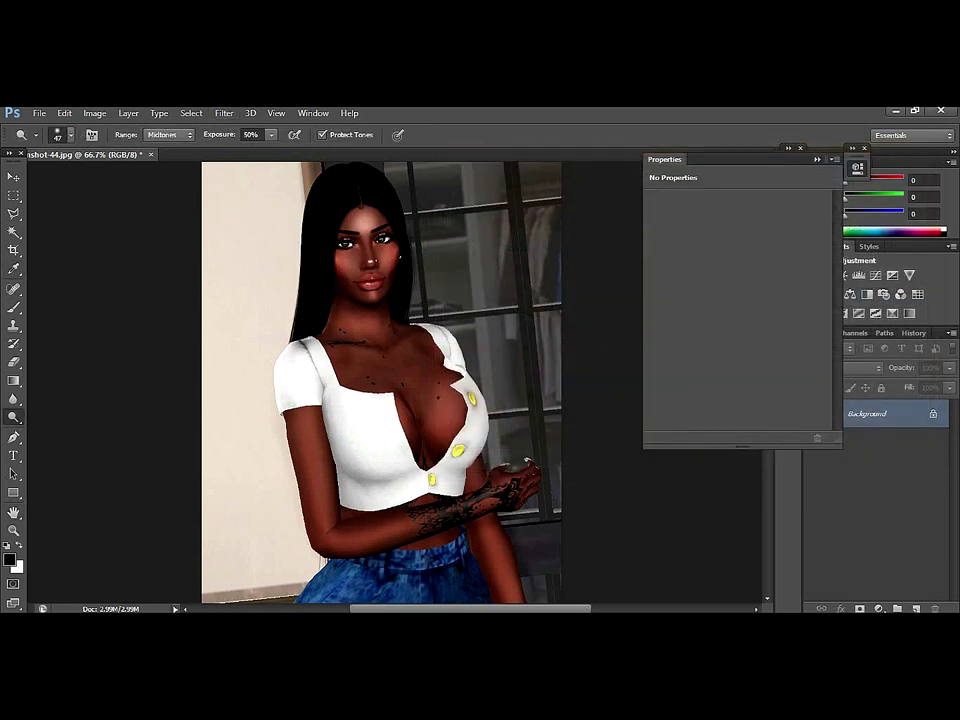
left_click(223, 114)
left_click(221, 118)
Unlock the Background as Layer 0, then duplicate it with Ctrl+J into Layer 0 copy.
scroll(455, 263, "down", 2)
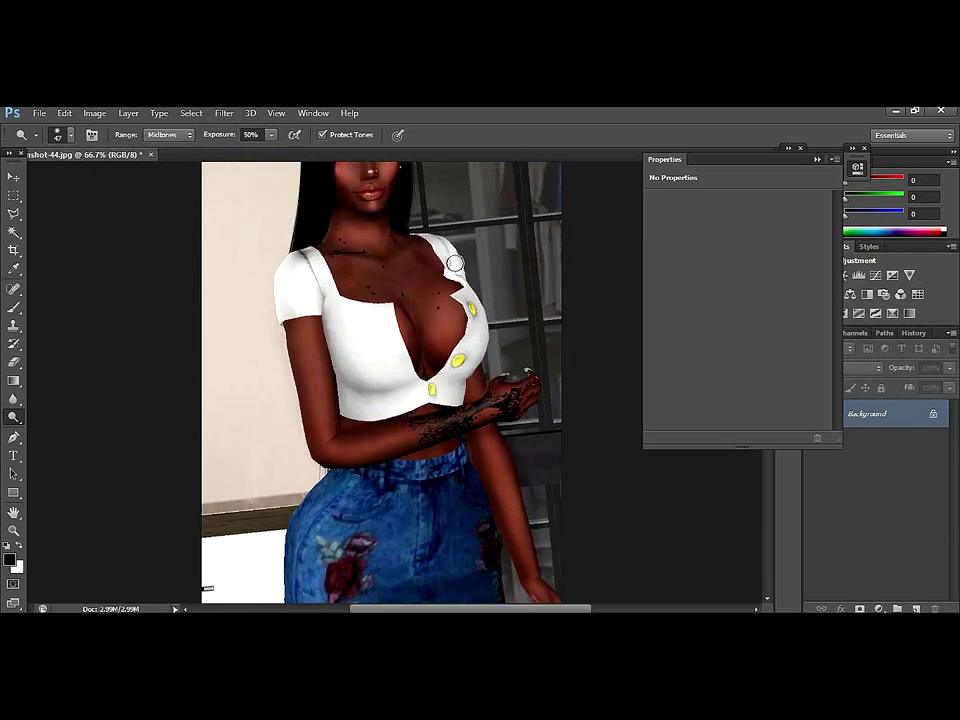
scroll(455, 263, "down", 3)
scroll(521, 317, "up", 2)
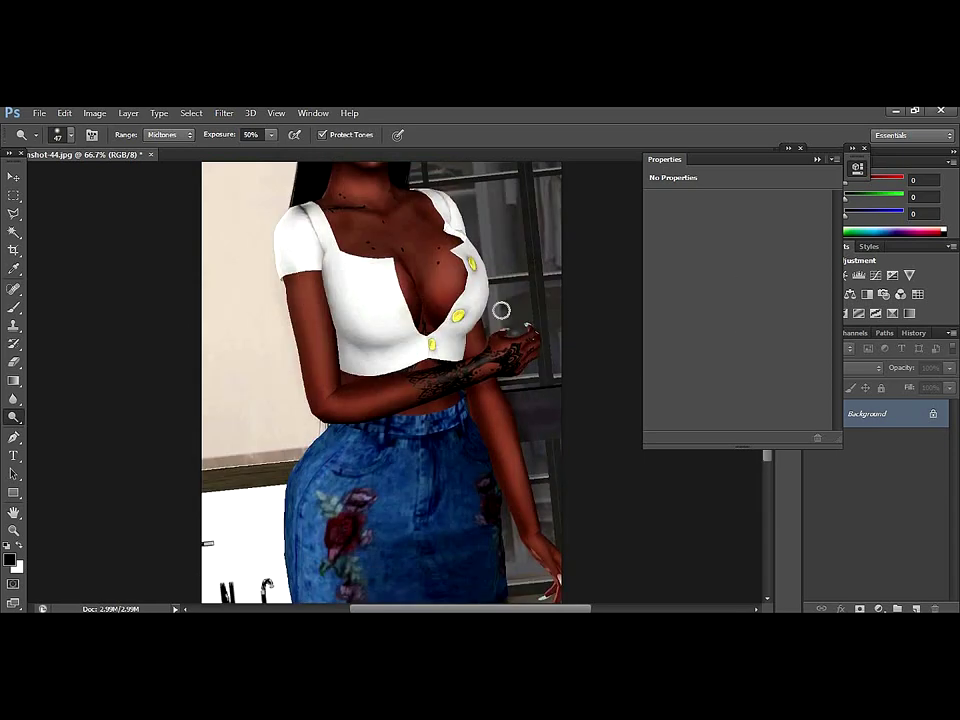
scroll(501, 311, "up", 1)
right_click(501, 311)
double_click(888, 420)
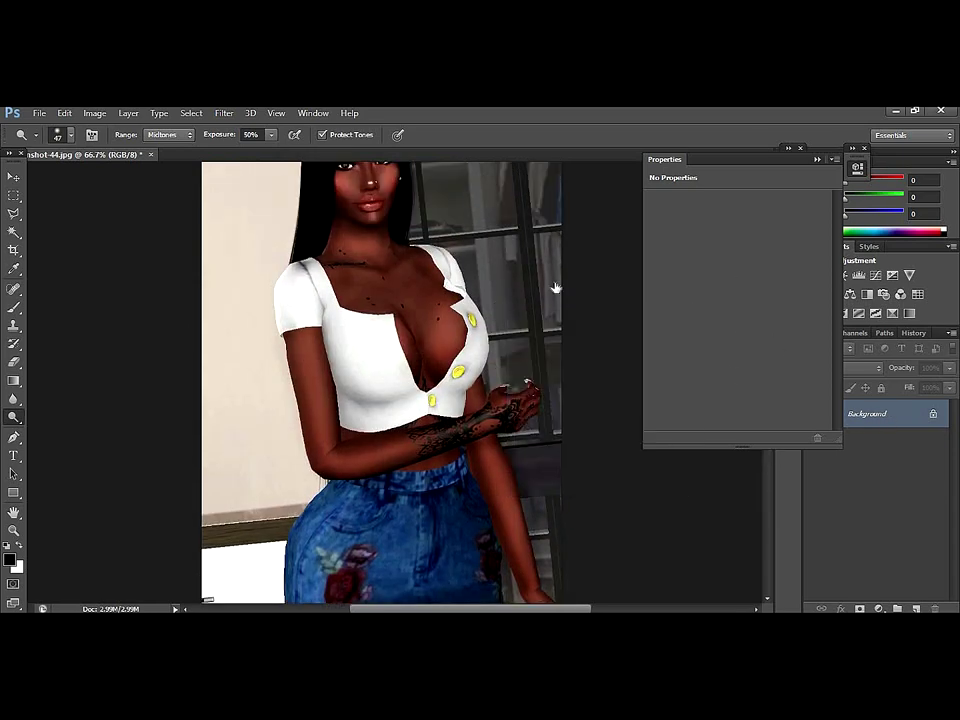
left_click(596, 270)
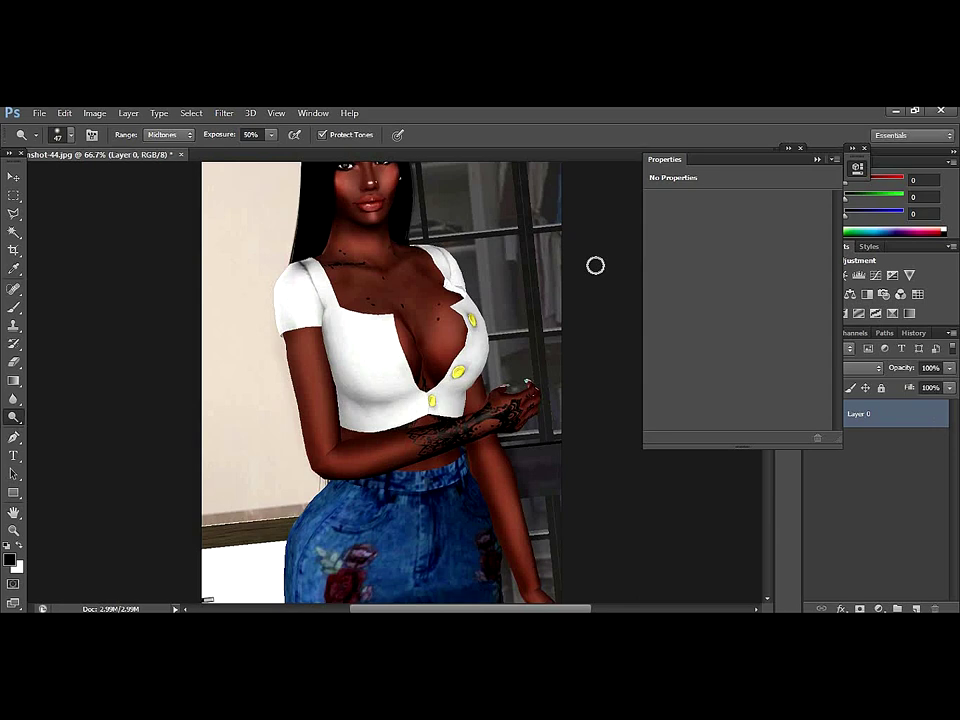
key("ctrl+j")
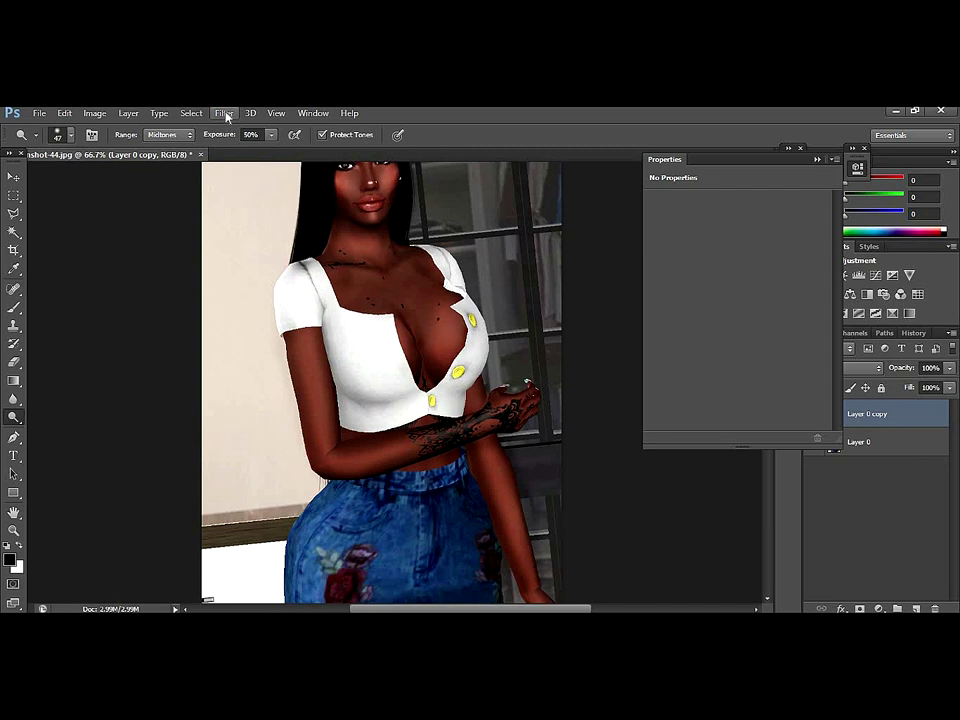
left_click(226, 116)
Apply a Gaussian Blur with a 4.4-pixel radius to Layer 0 copy.
mouse_move(255, 201)
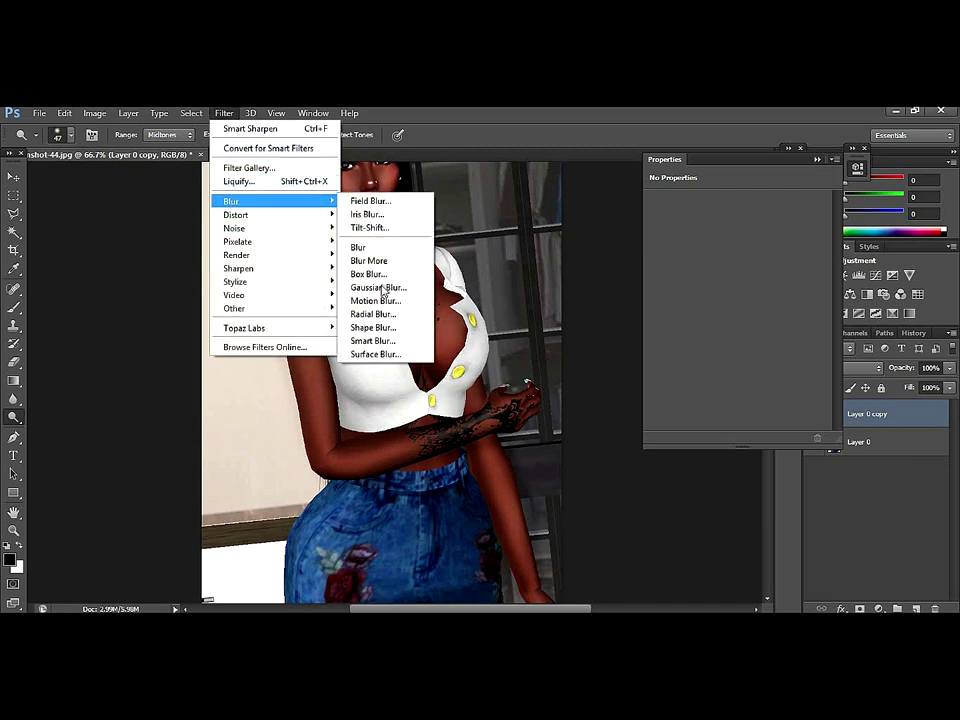
left_click(380, 288)
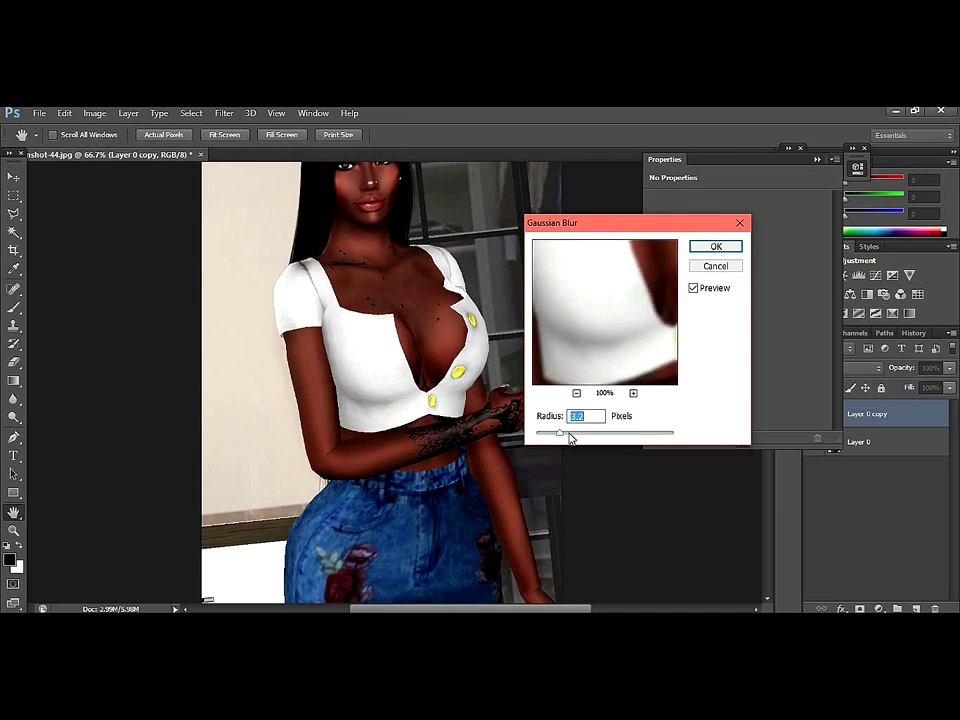
left_click(569, 433)
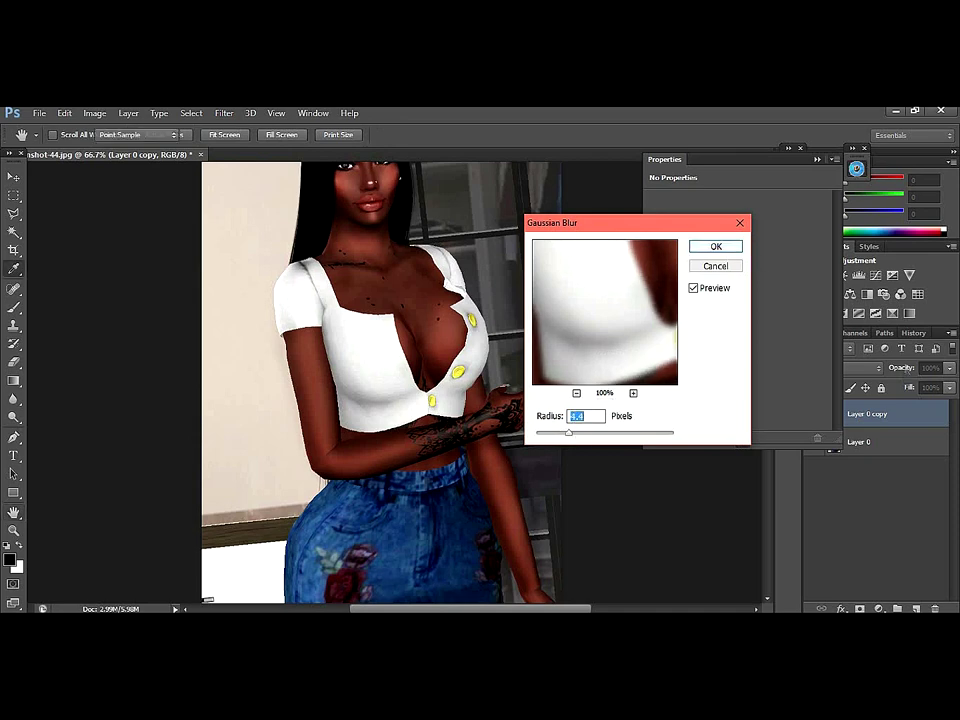
left_click(728, 247)
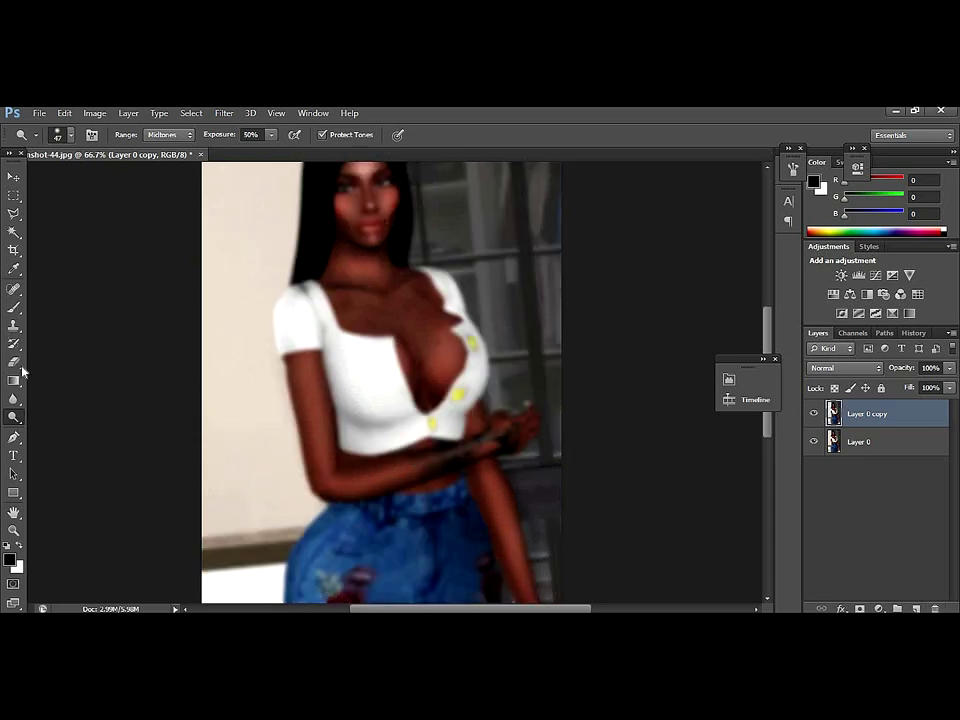
key("e")
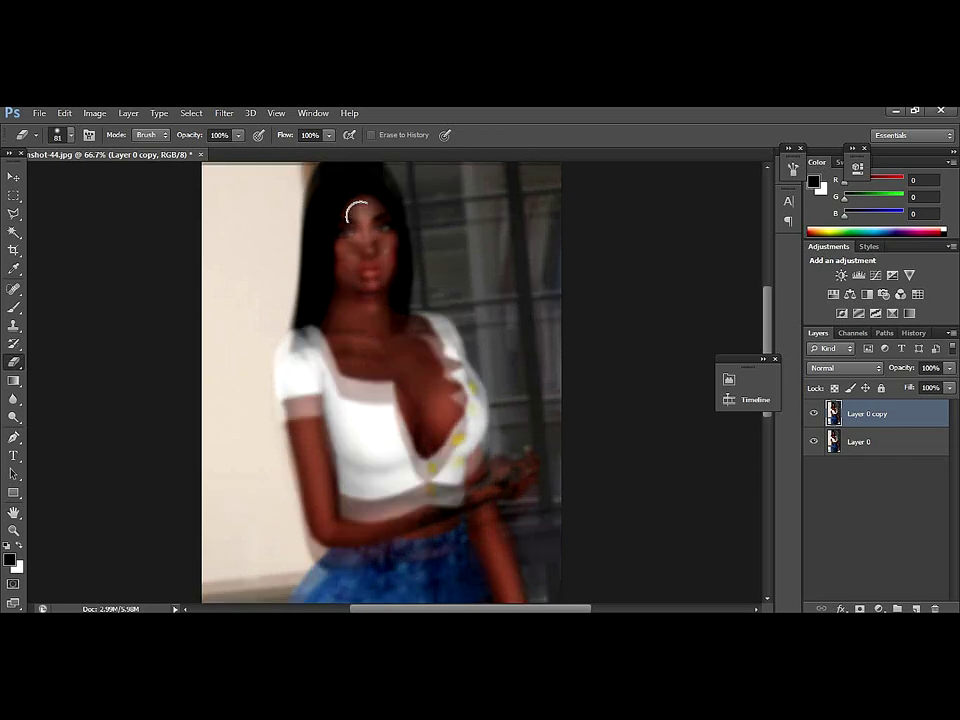
Resize the eraser brush and erase the blur from the collar, neckline, forearm tattoo and tattooed hand.
right_click(336, 204)
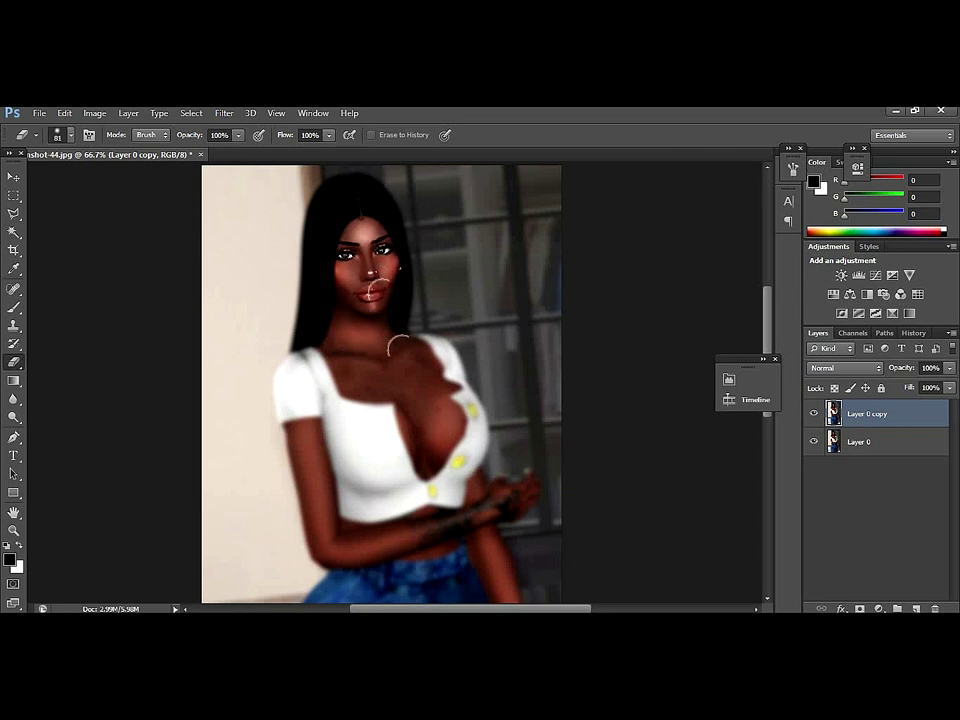
left_click_drag(420, 337, 444, 386)
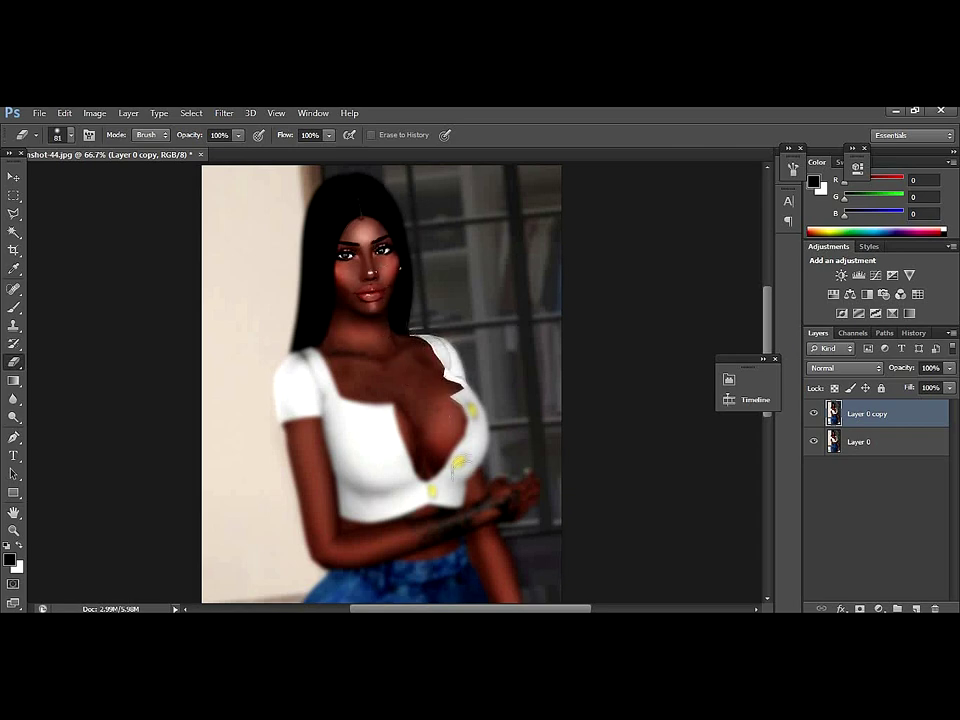
left_click_drag(428, 470, 425, 430)
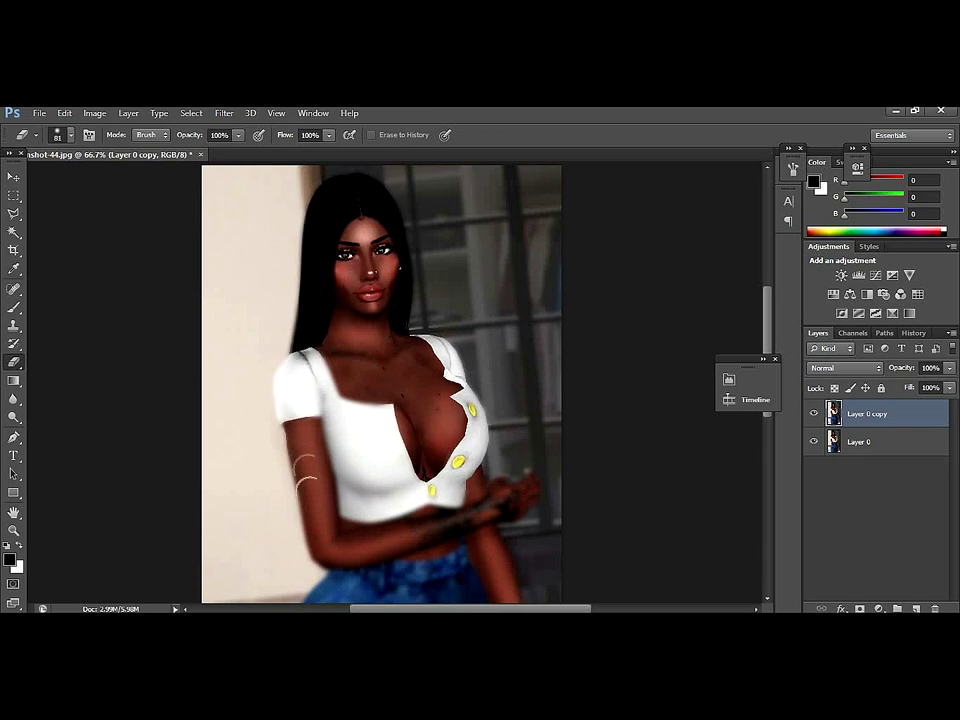
left_click_drag(471, 528, 355, 521)
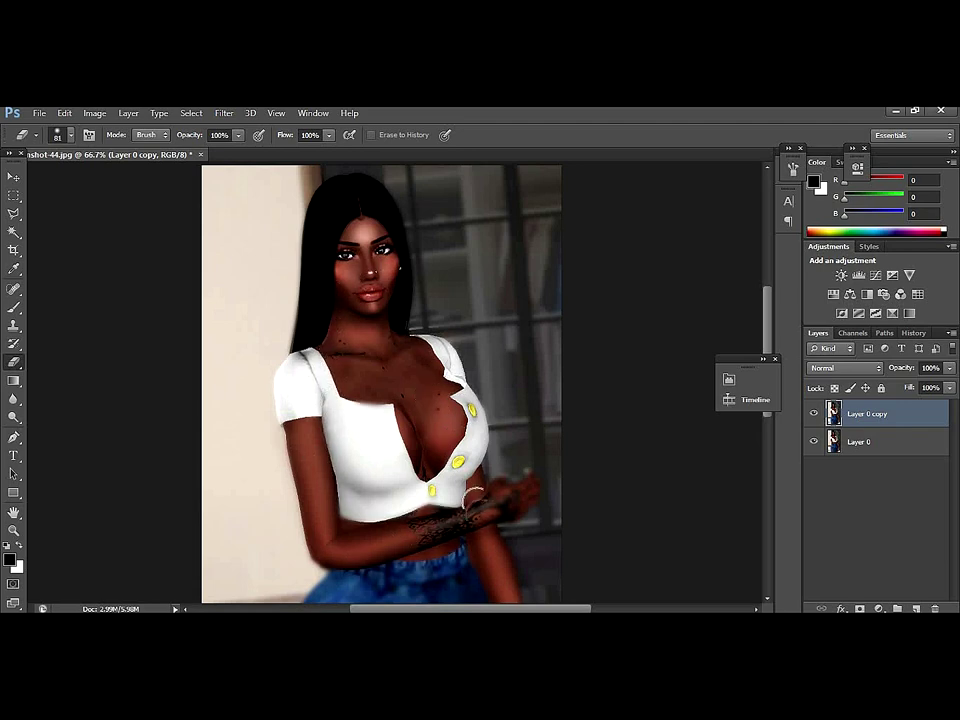
left_click_drag(508, 497, 494, 487)
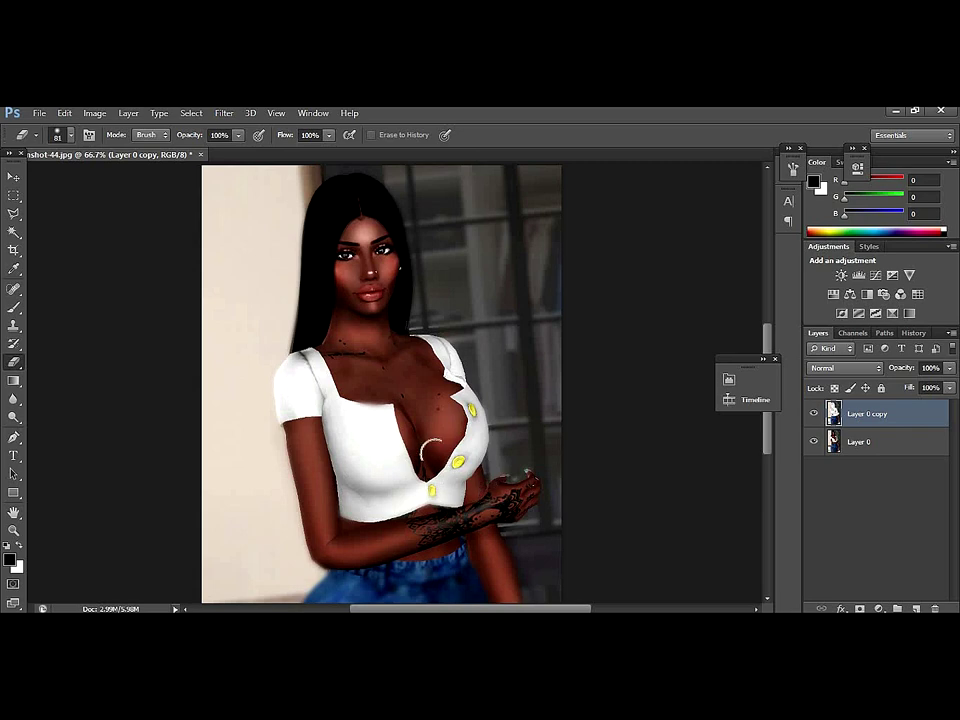
scroll(430, 450, "down", 5)
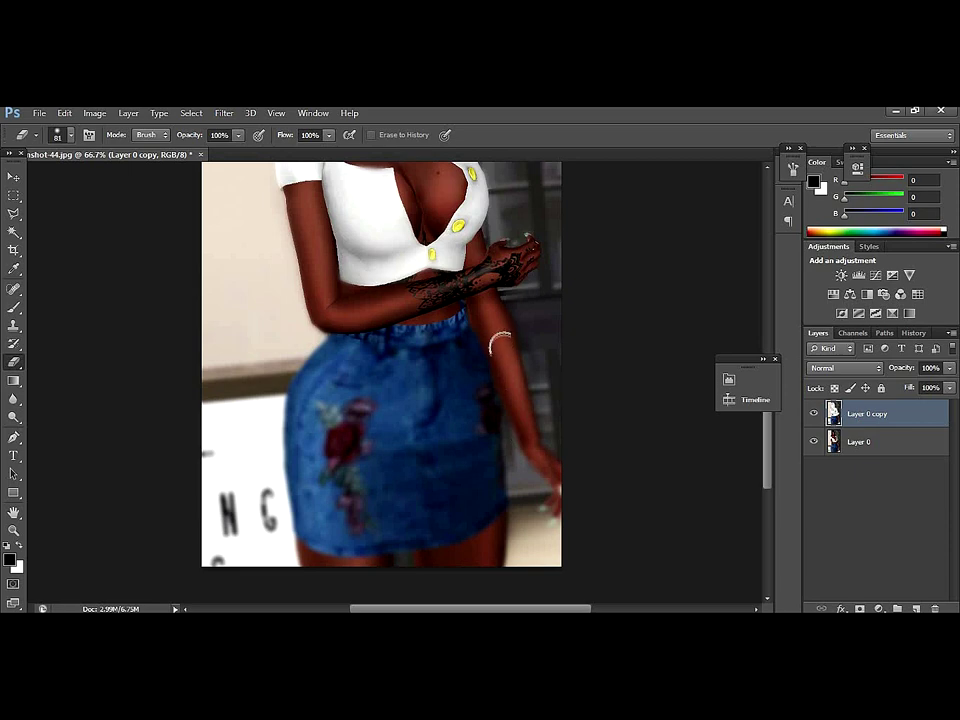
Erase the blur from the hand beside the skirt and across the skirt's waist and front.
left_click_drag(546, 485, 552, 515)
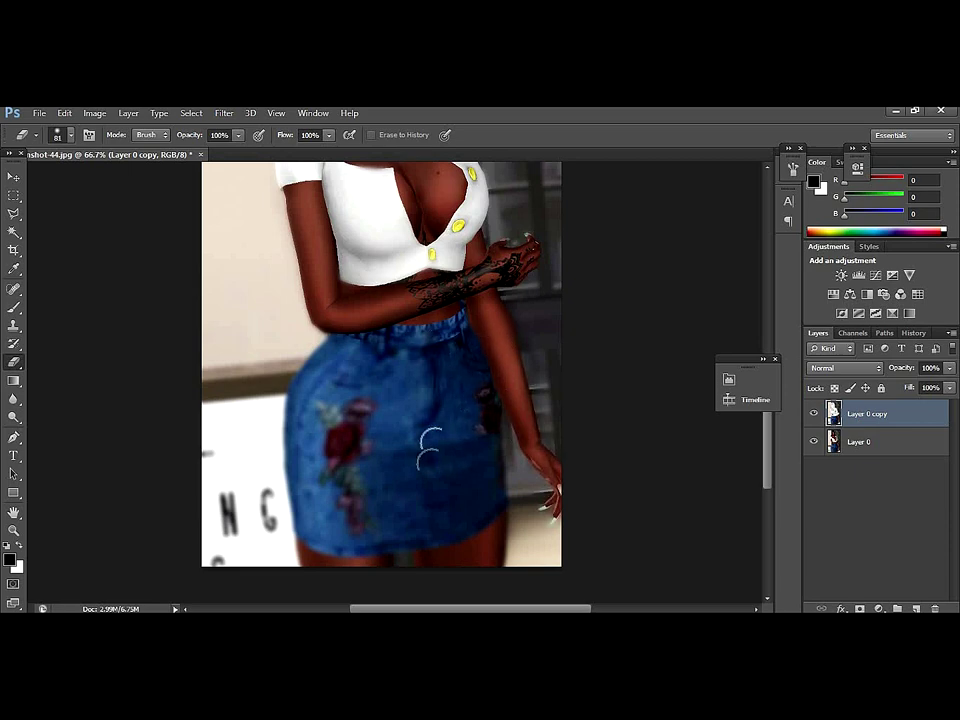
mouse_move(428, 447)
left_mouse_down()
mouse_move(396, 402)
mouse_move(390, 456)
mouse_move(404, 286)
mouse_move(366, 463)
mouse_move(366, 364)
mouse_move(351, 334)
mouse_move(311, 381)
mouse_move(334, 340)
mouse_move(290, 442)
mouse_move(292, 432)
mouse_move(310, 542)
mouse_move(310, 500)
mouse_move(312, 568)
mouse_move(336, 482)
mouse_move(372, 564)
mouse_move(354, 456)
mouse_move(370, 570)
mouse_move(376, 544)
mouse_move(379, 573)
mouse_move(401, 426)
mouse_move(397, 510)
mouse_move(408, 521)
mouse_move(410, 430)
mouse_move(427, 567)
left_mouse_up()
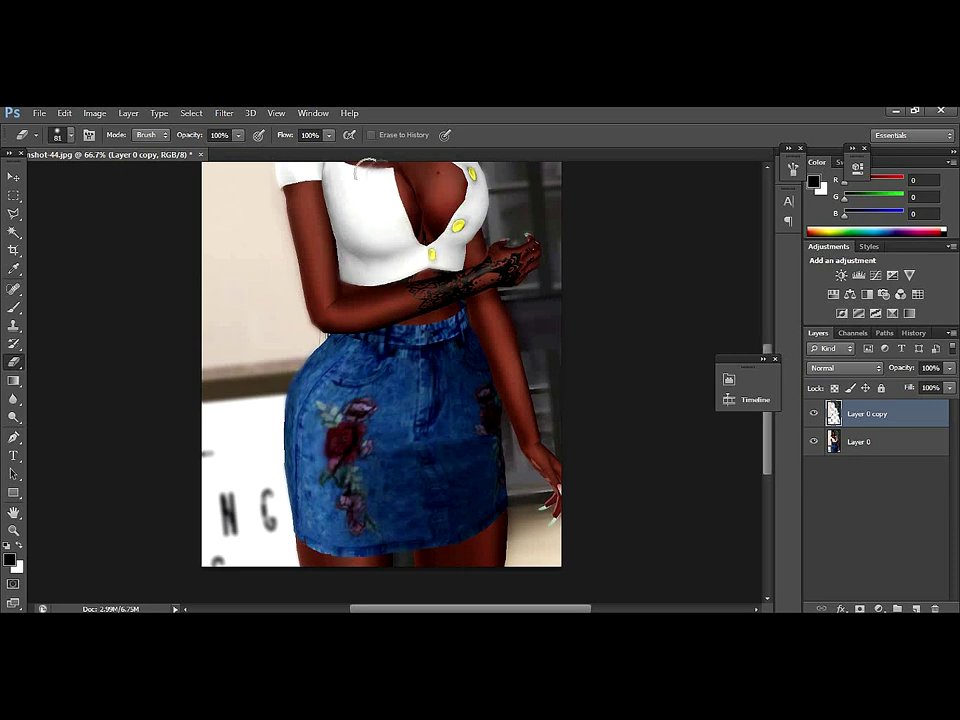
scroll(364, 210, "up", 3)
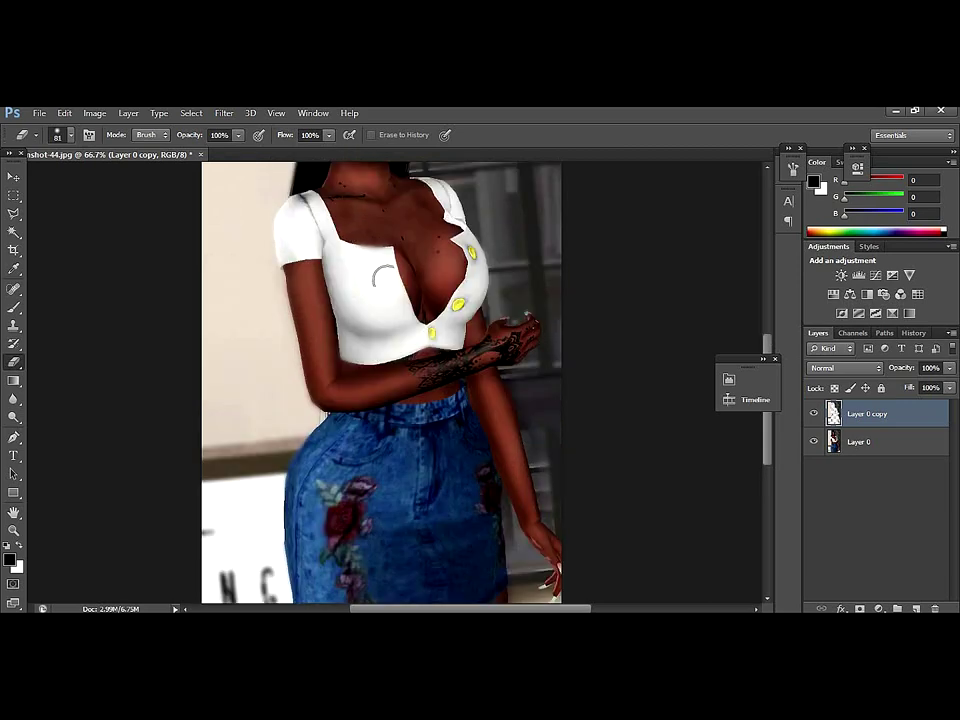